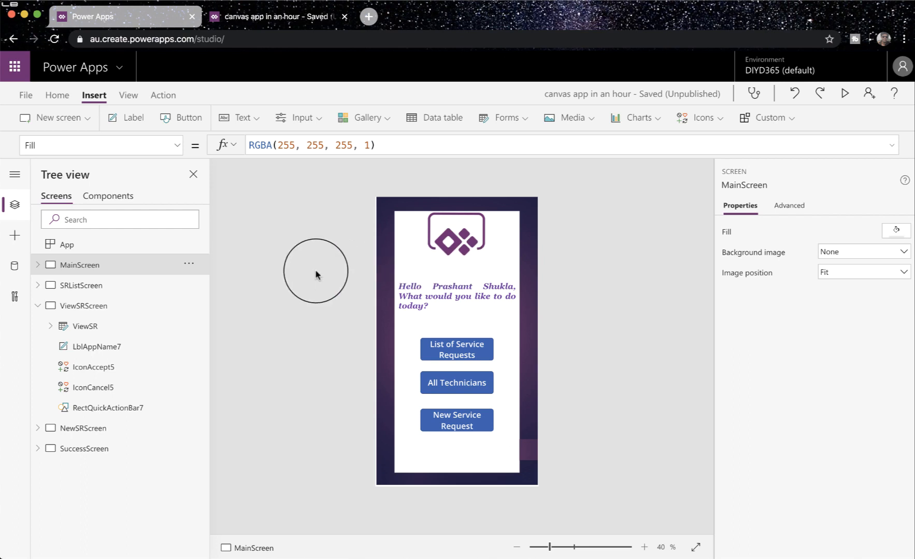
Add a new screen based on the form layout and rename it EditSRScreen.
click(75, 122)
click(61, 257)
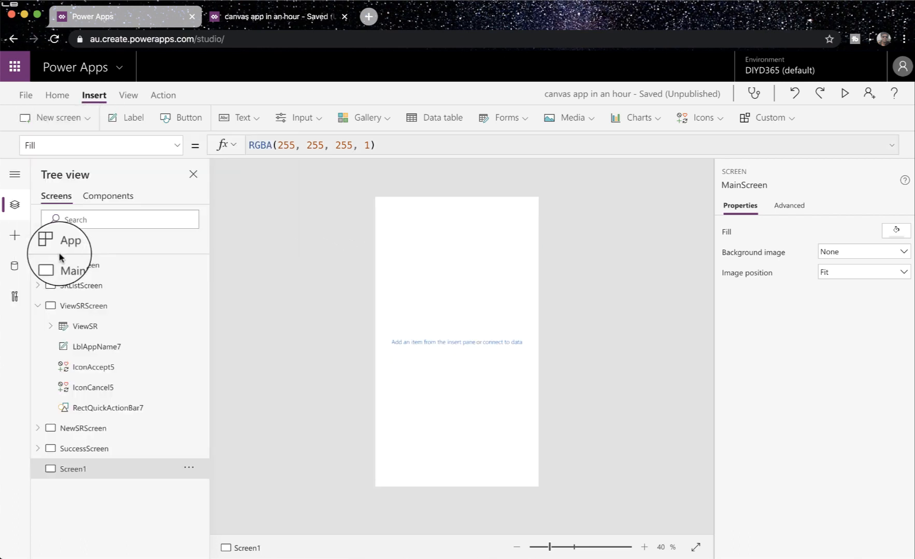
click(186, 474)
click(220, 412)
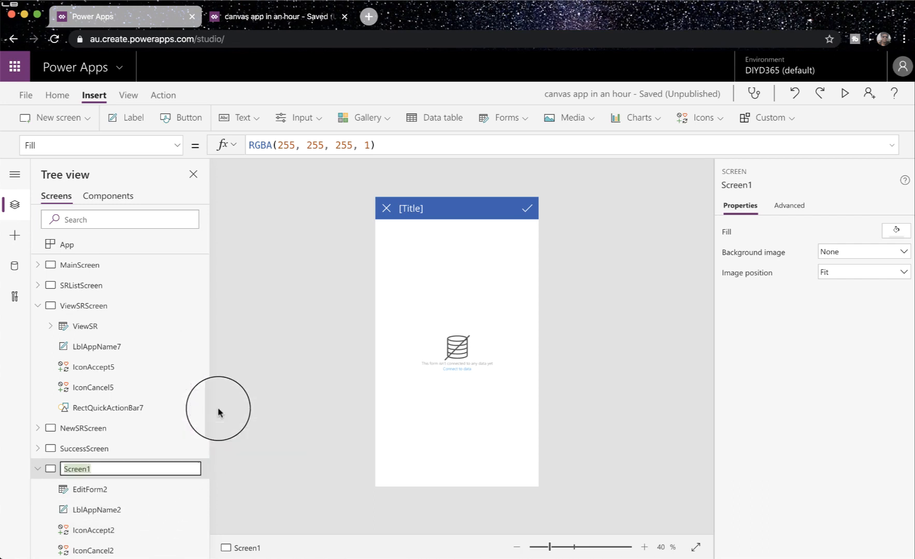
text(EditSR)
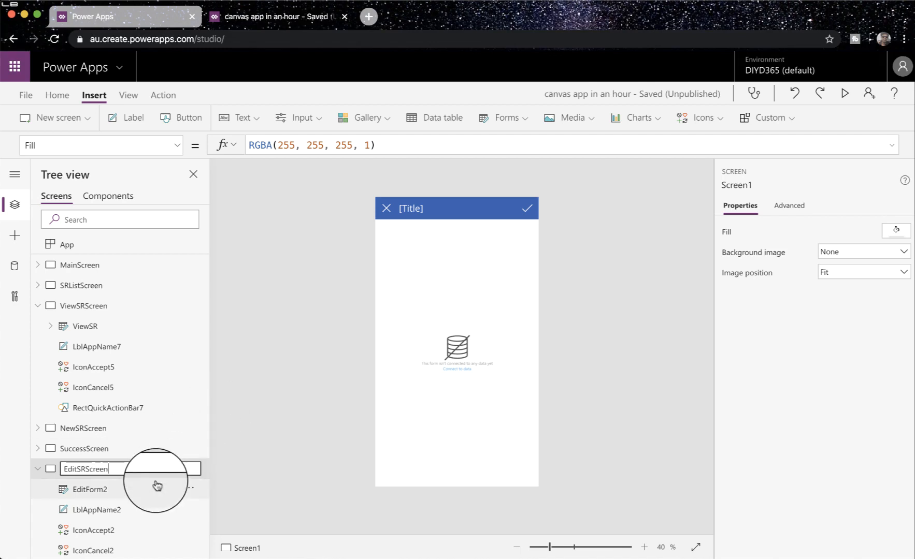
Rename the edit form on EditSRScreen as EditSR.
click(186, 492)
click(187, 493)
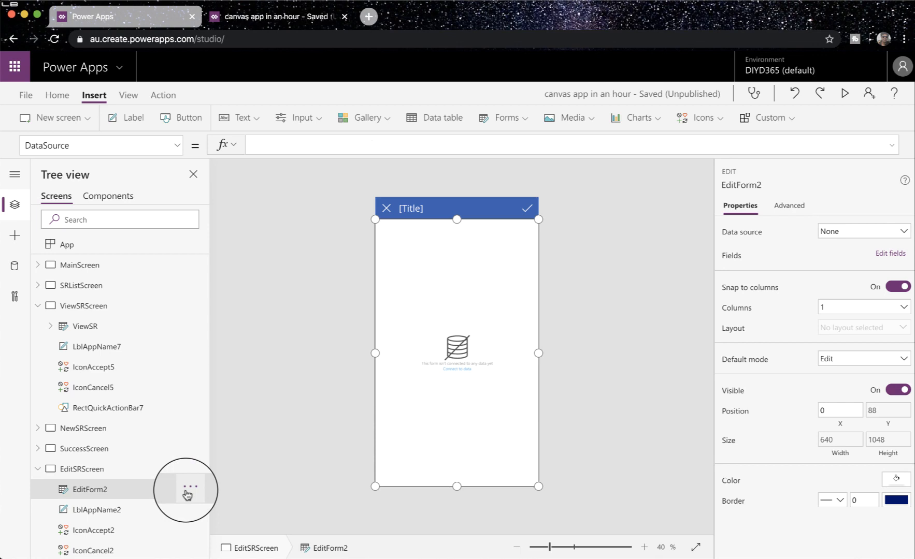
click(187, 494)
click(196, 435)
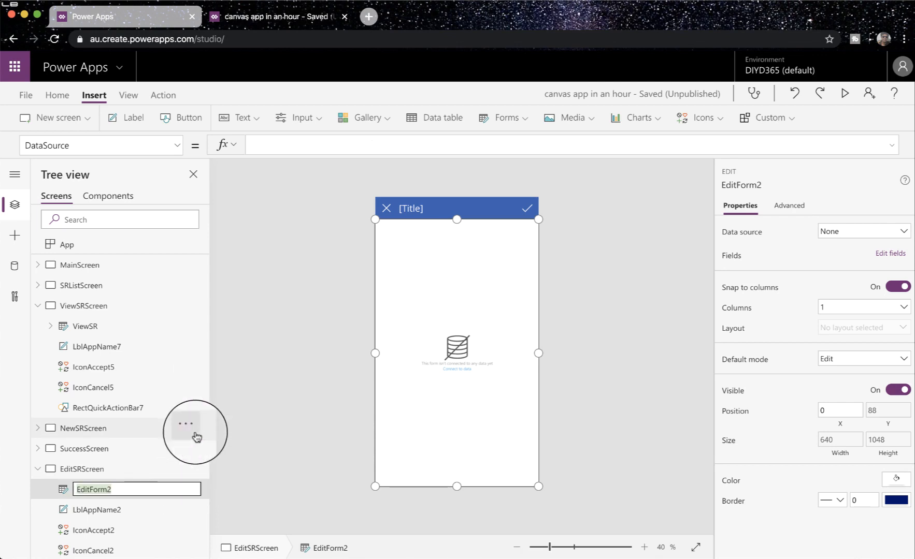
key(Right)
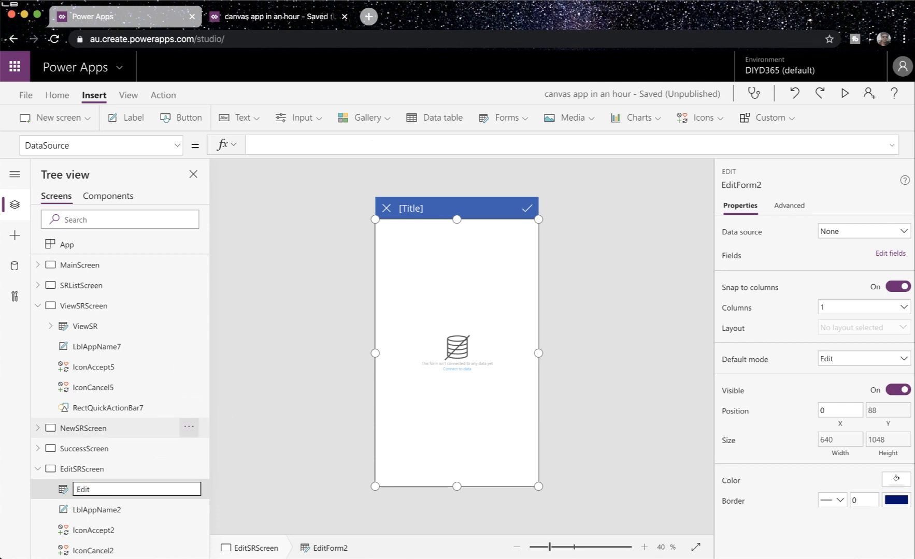
text(SR)
click(226, 431)
click(295, 414)
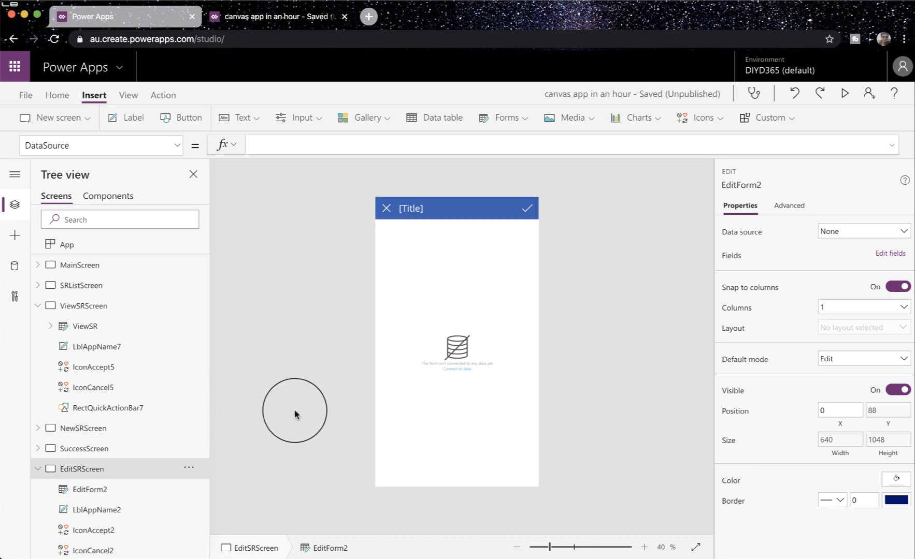
Connect the EditSR form to the Service_Requests data source.
click(412, 413)
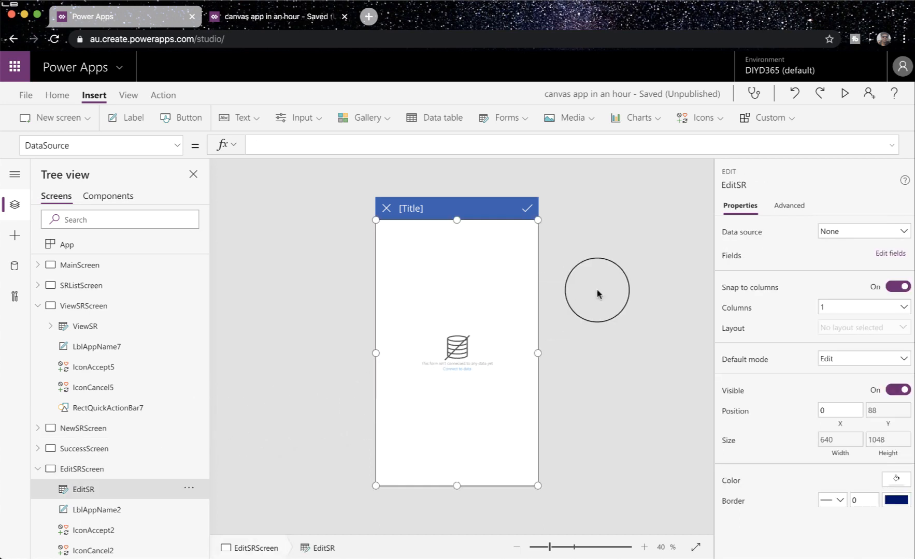
click(833, 233)
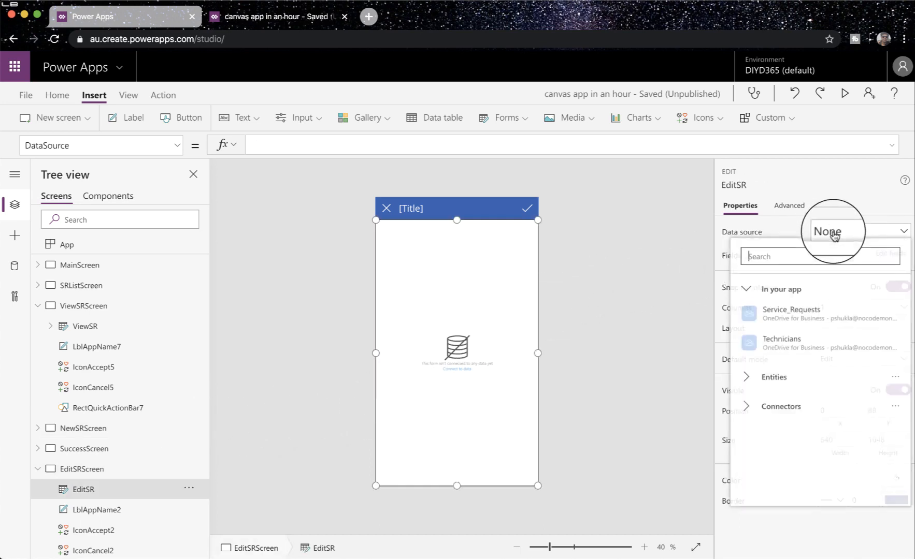
click(800, 315)
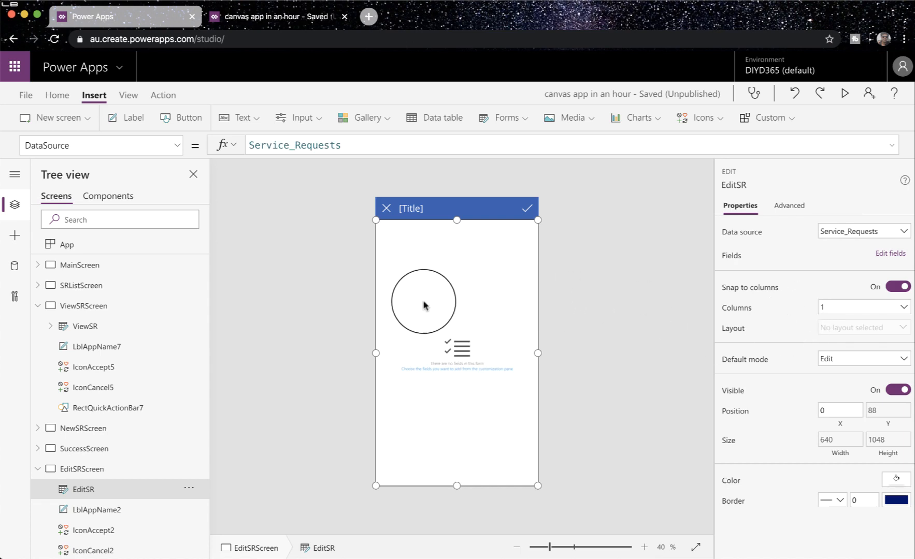
Set the EditSR form's Item property to SRGallery.Selected.
click(177, 146)
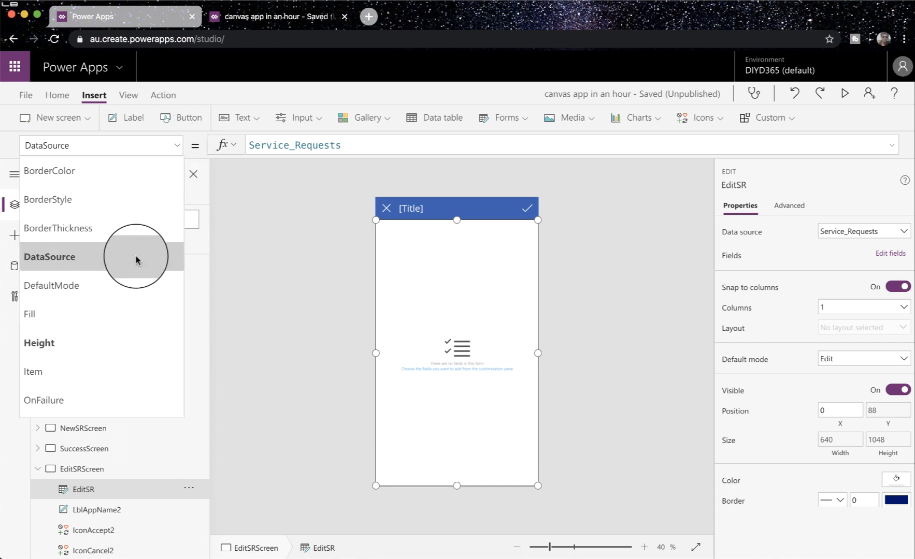
click(91, 370)
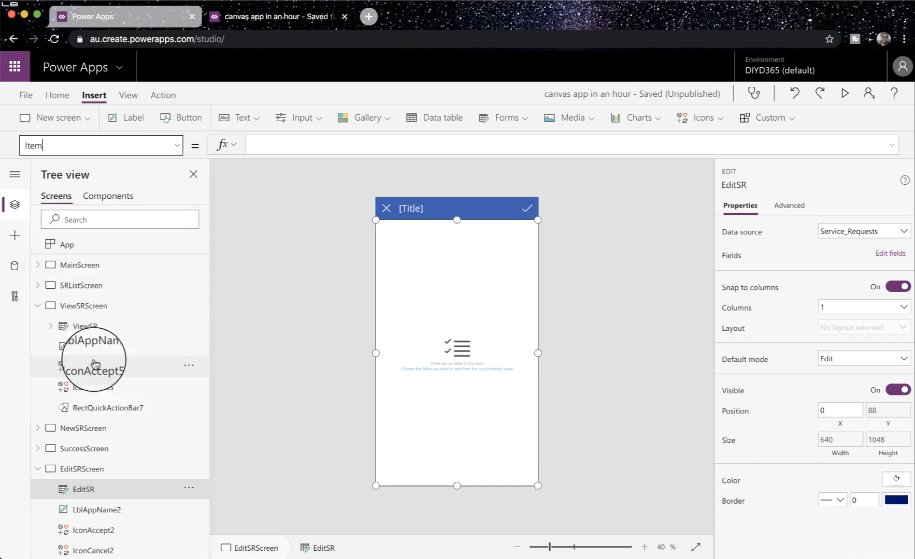
click(268, 145)
text(sr)
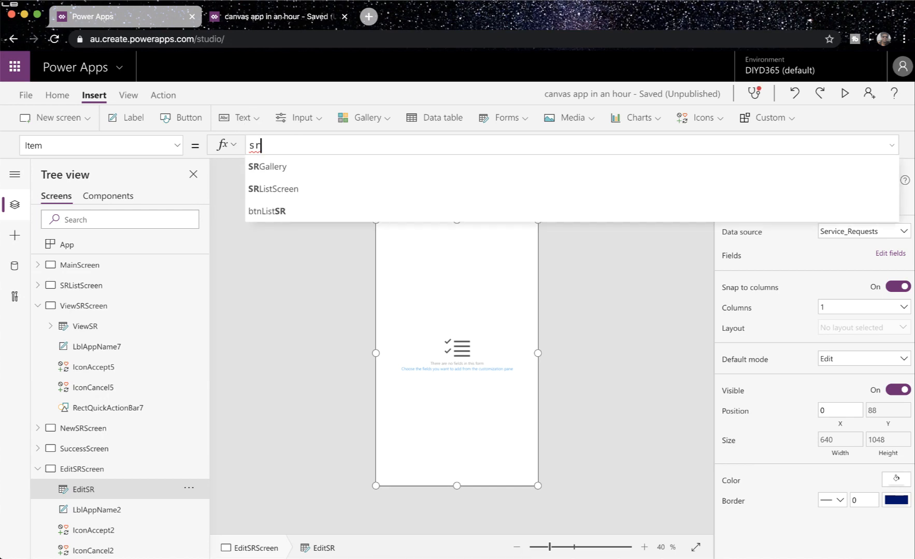
click(274, 167)
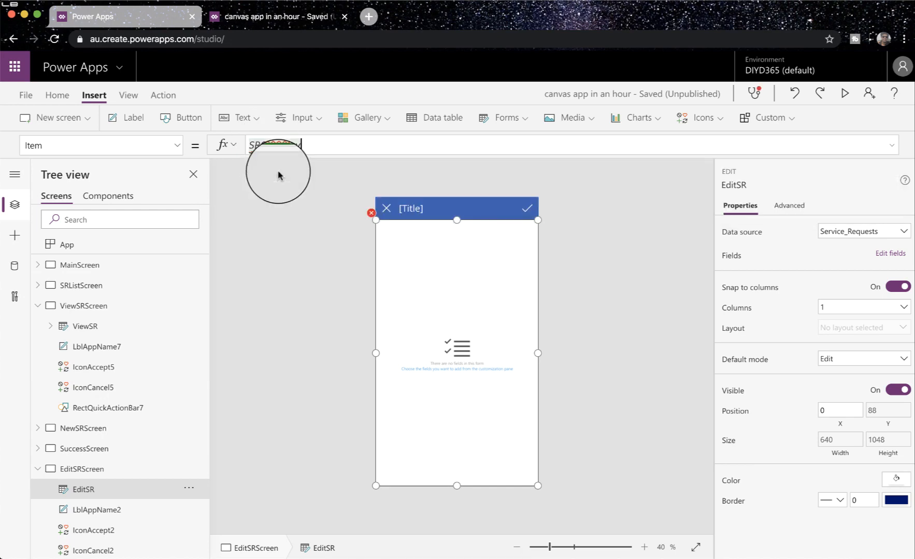
text(.se)
click(273, 168)
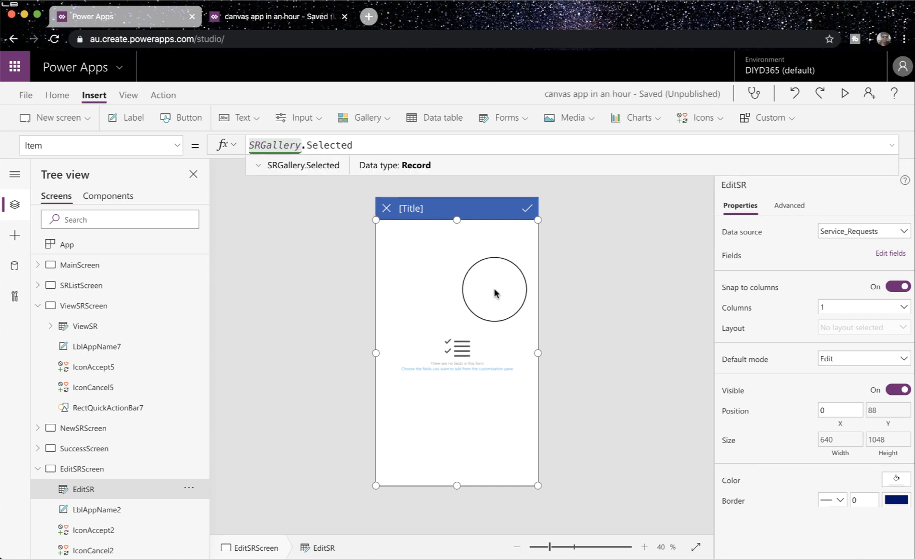
click(527, 317)
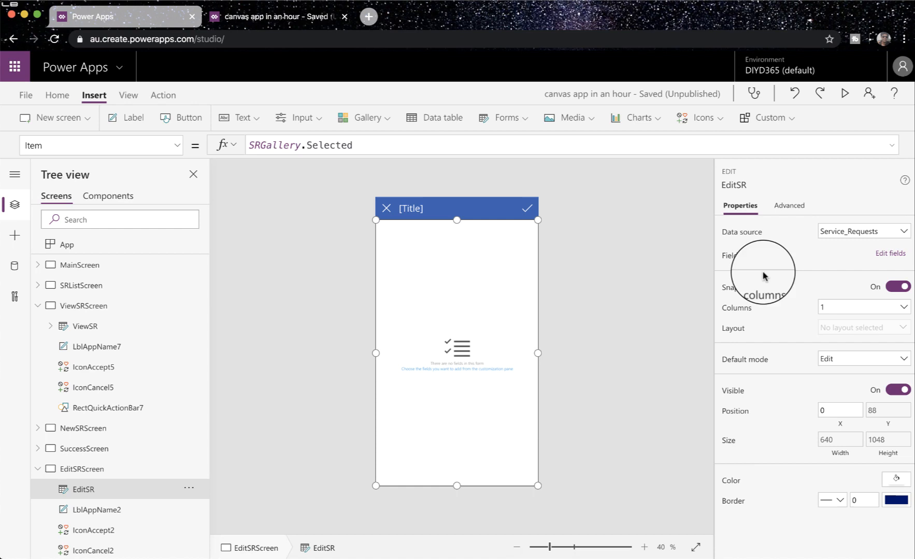
Add the Address, Customer, Topic and Resolved on fields to the EditSR form.
click(890, 253)
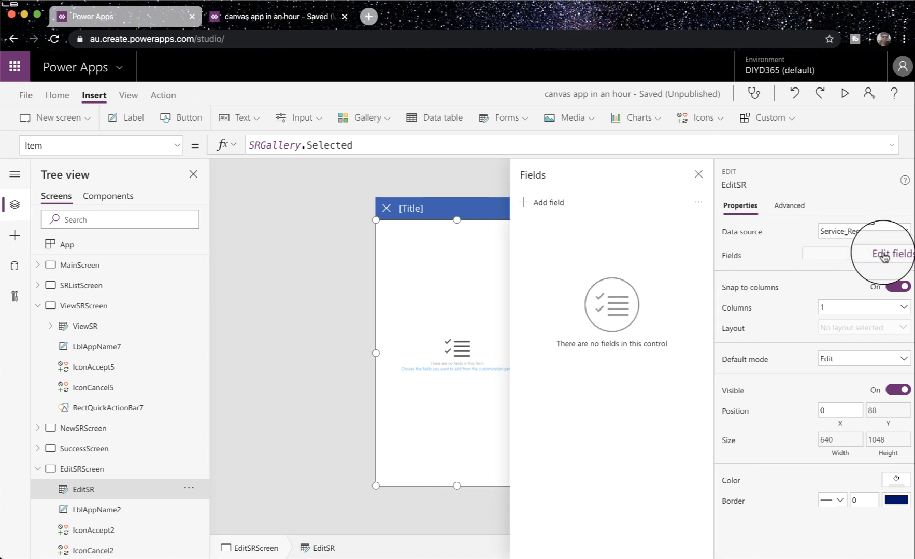
click(548, 203)
click(538, 282)
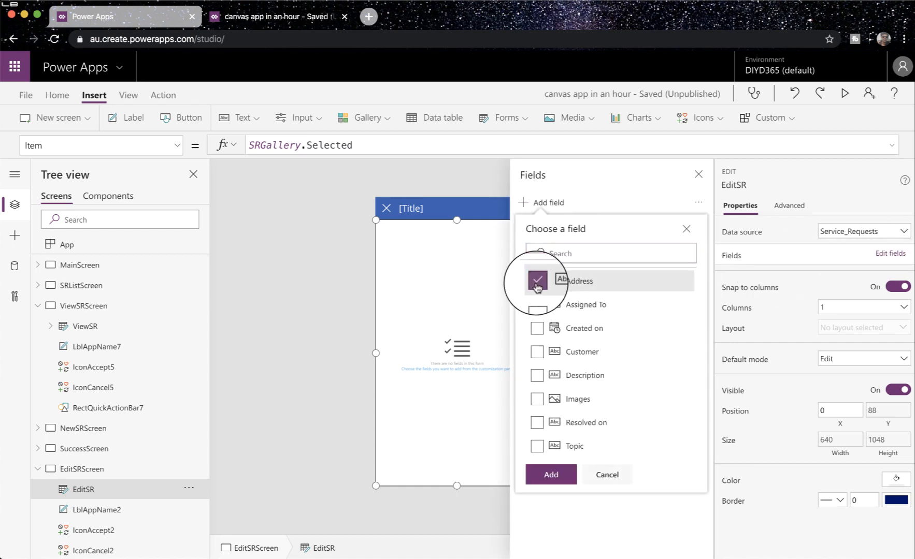
click(537, 352)
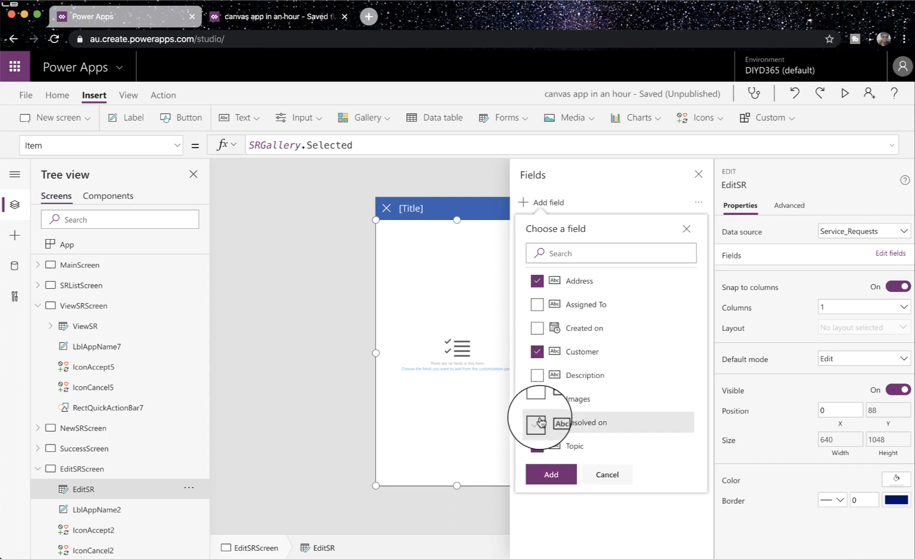
click(537, 423)
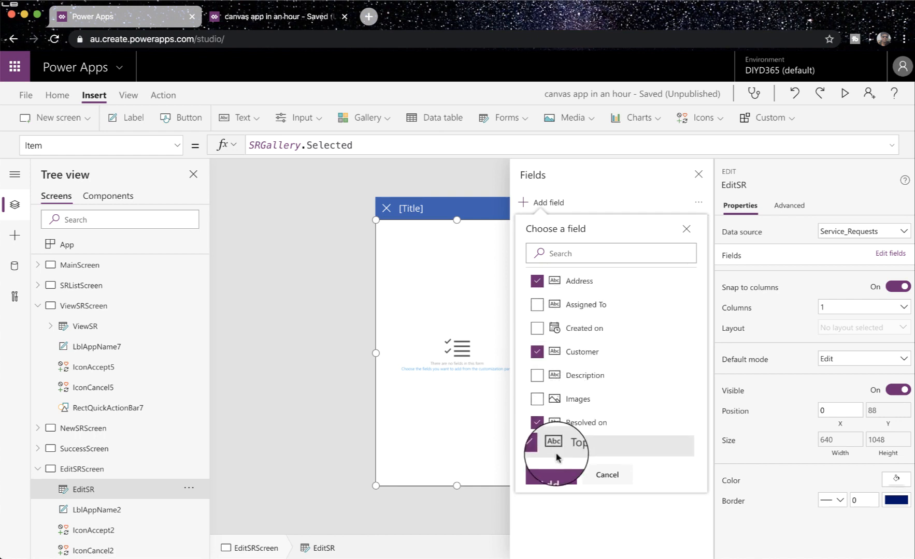
click(554, 474)
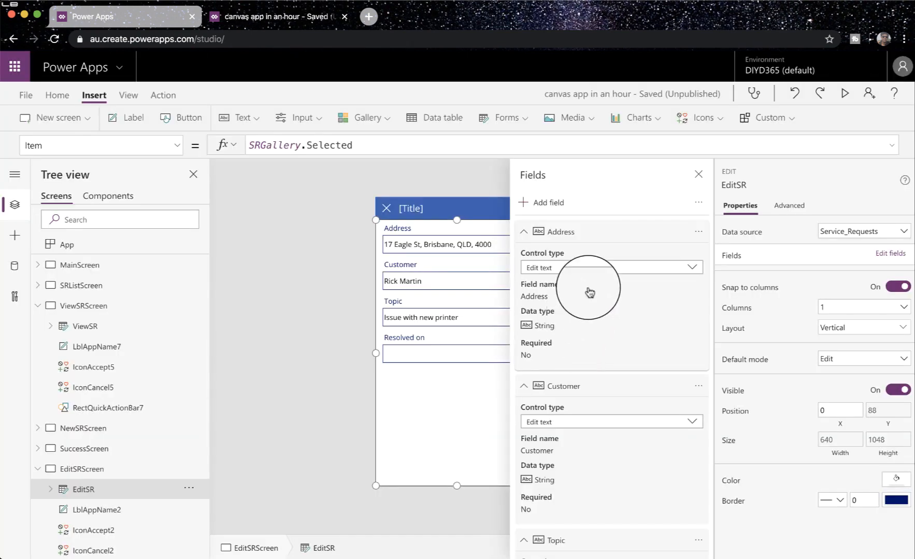
Collapse the form's field cards and reorder them as Topic, Customer, Address, Resolved on.
click(696, 207)
click(702, 239)
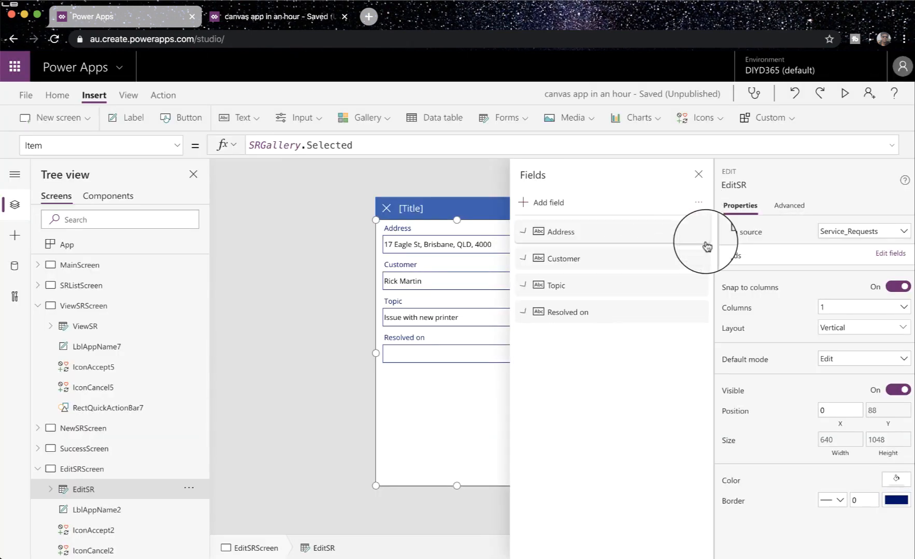
mouse_move(583, 294)
mouse_down()
mouse_move(578, 239)
mouse_move(582, 304)
mouse_up()
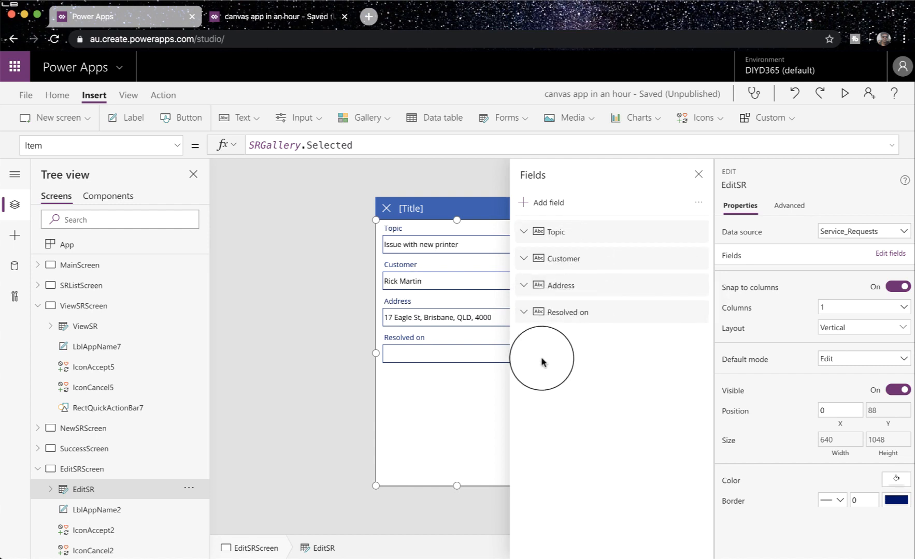
click(698, 176)
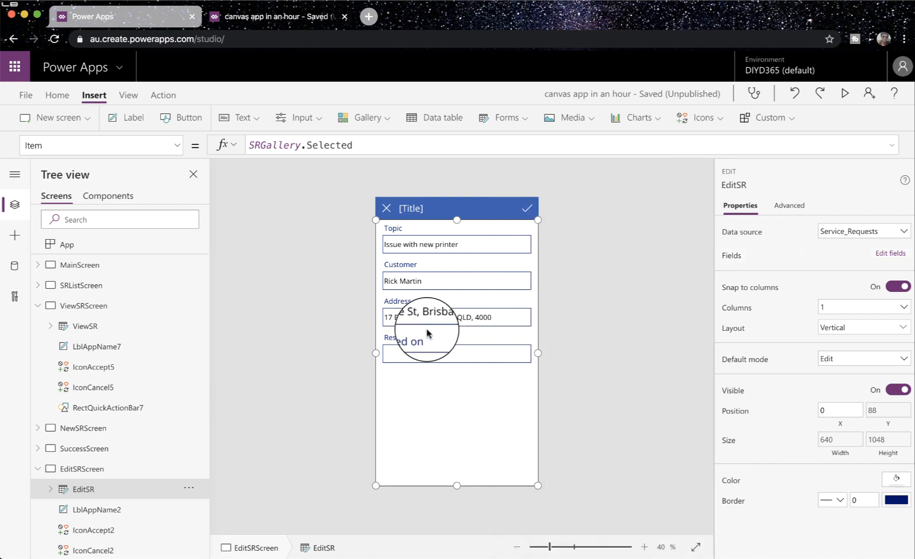
Add a button to ViewSRScreen below the Images label, at about X 198, Y 868, and label it Update SR.
click(97, 307)
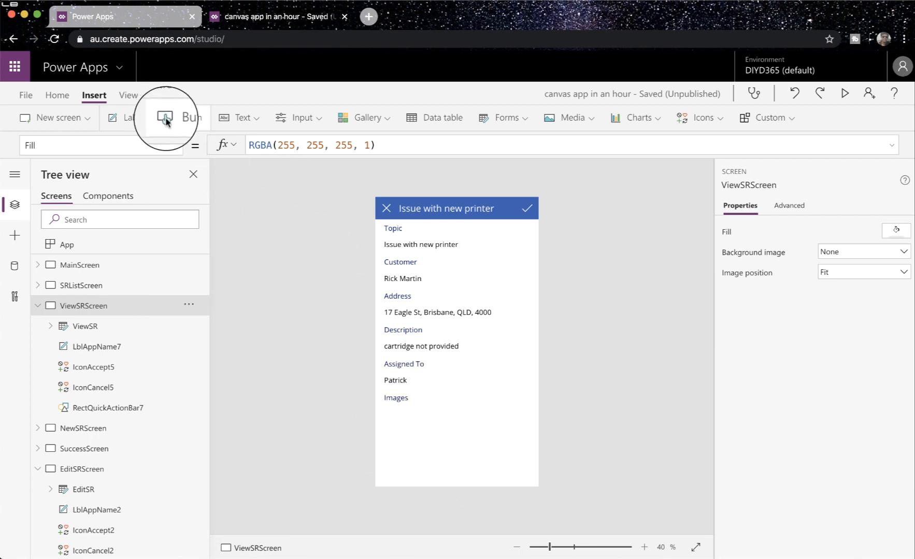
click(185, 119)
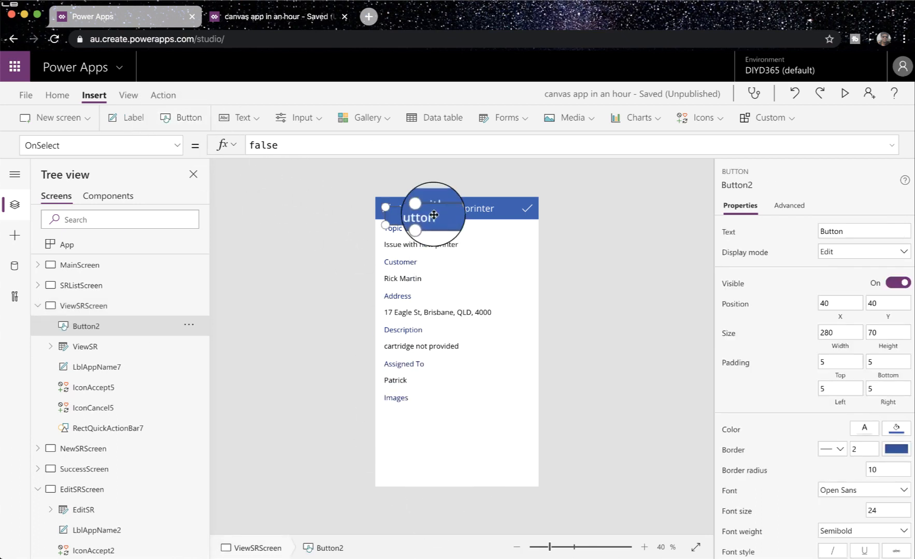
drag(442, 216, 474, 431)
double_click(474, 431)
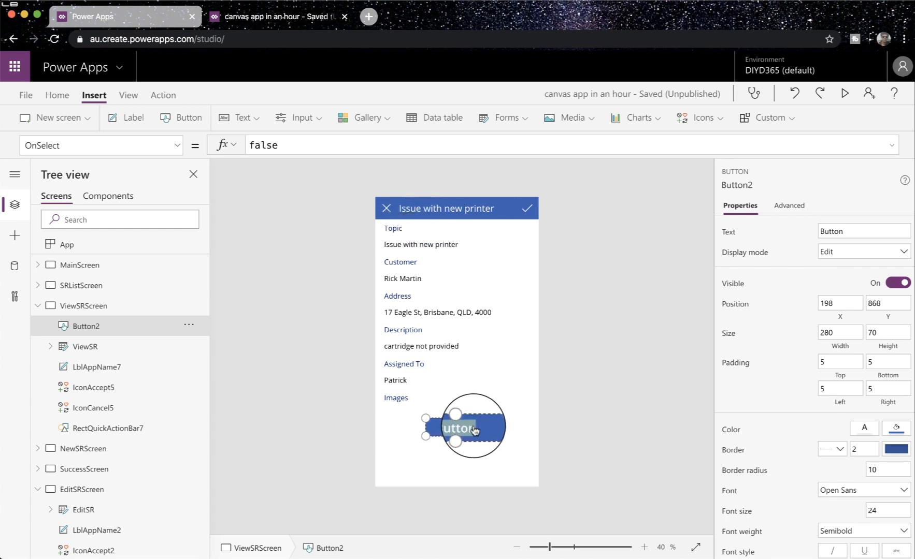
text(Update SR)
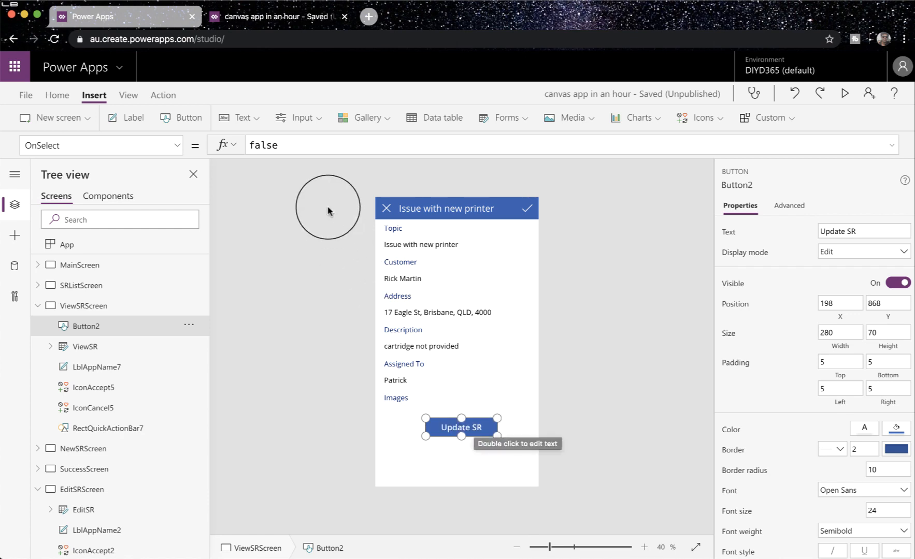
Set the Update SR button's OnSelect formula to Navigate(EditSRScreen) and test the button.
double_click(288, 143)
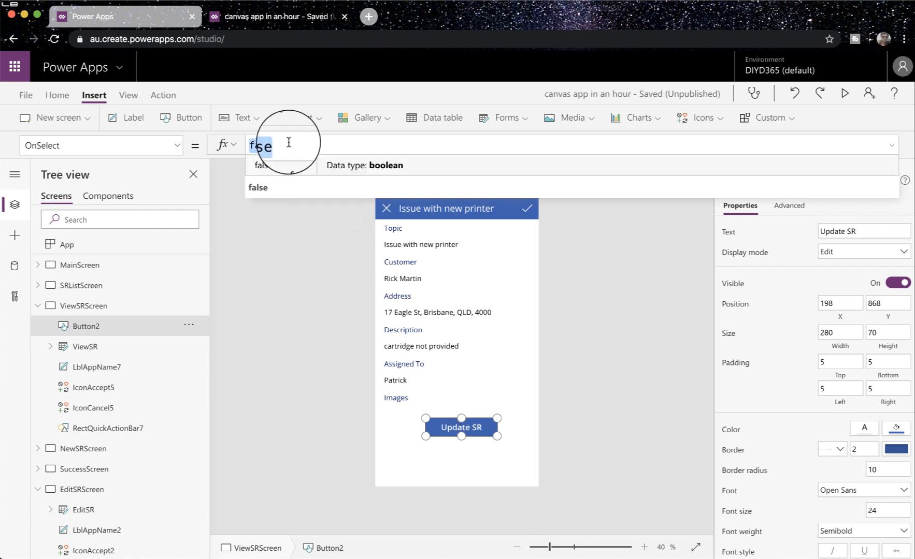
text(N)
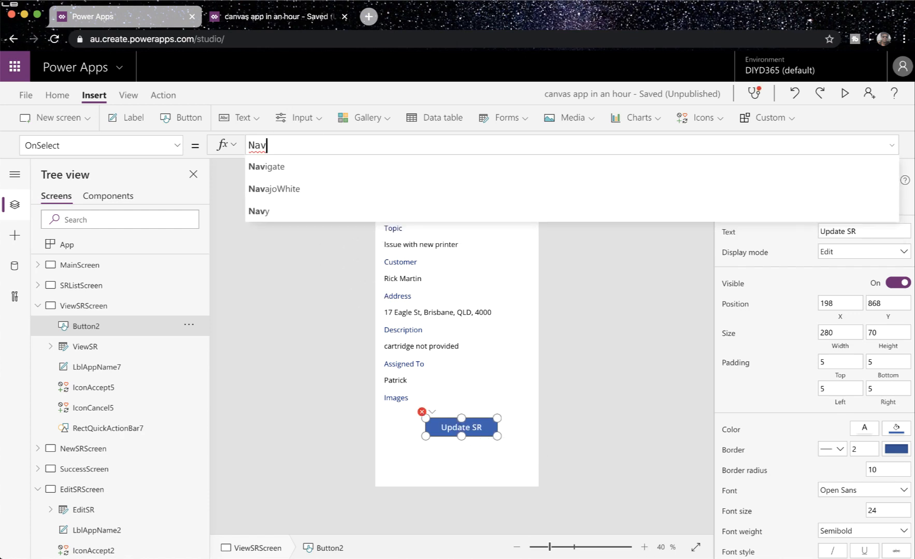
text(av)
click(274, 166)
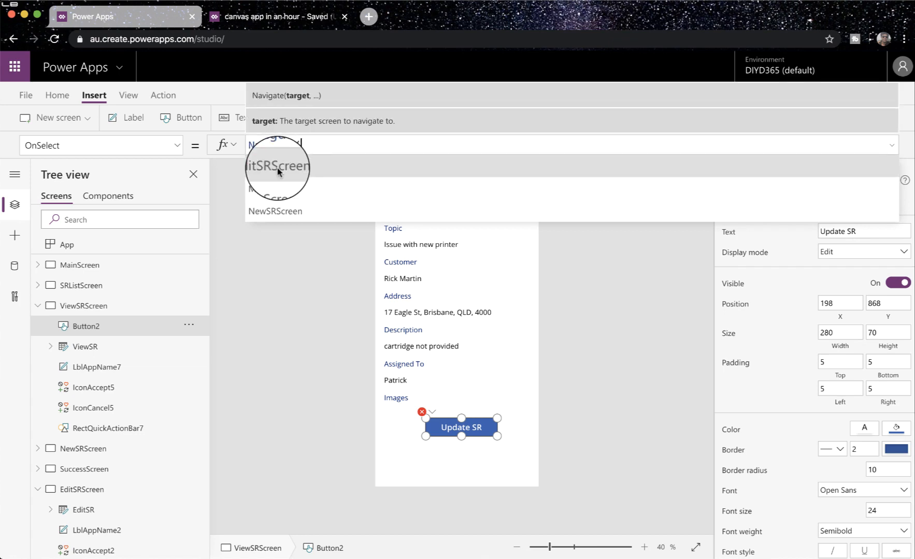
click(278, 167)
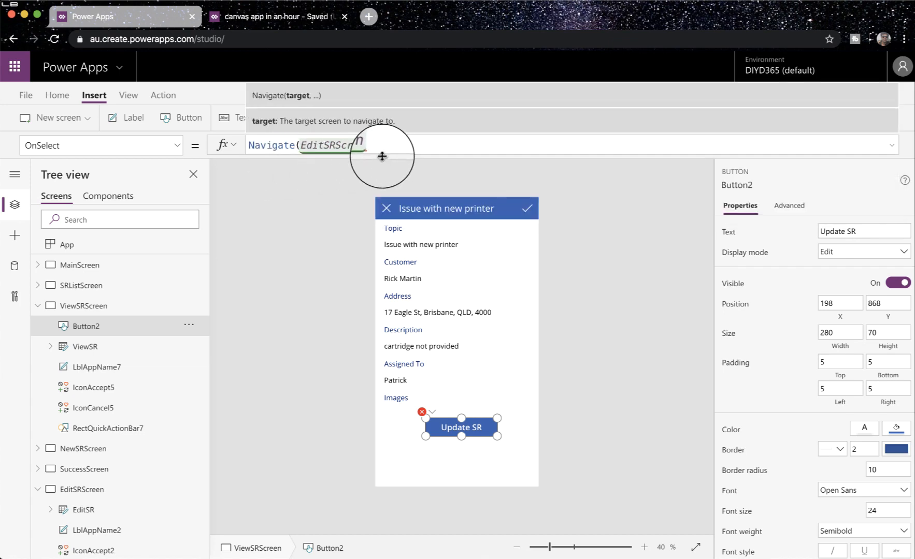
text())
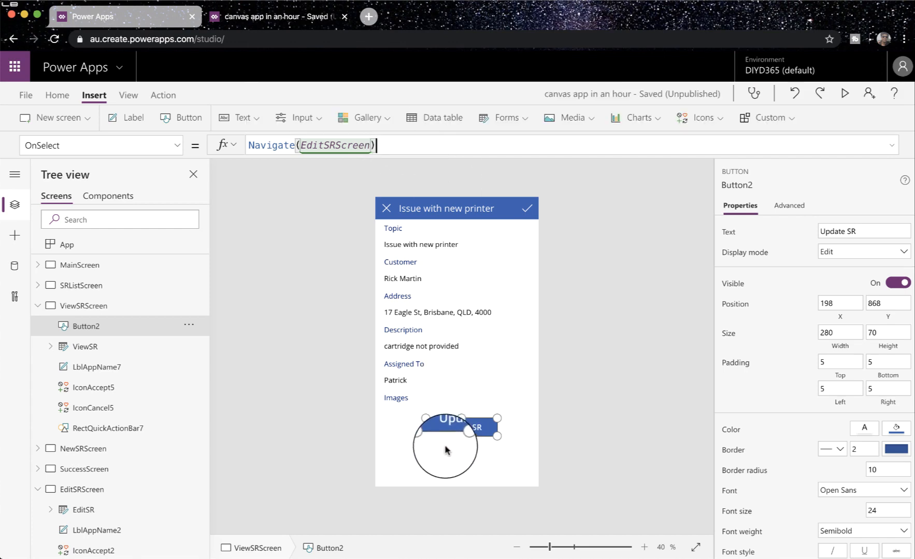
click(439, 463)
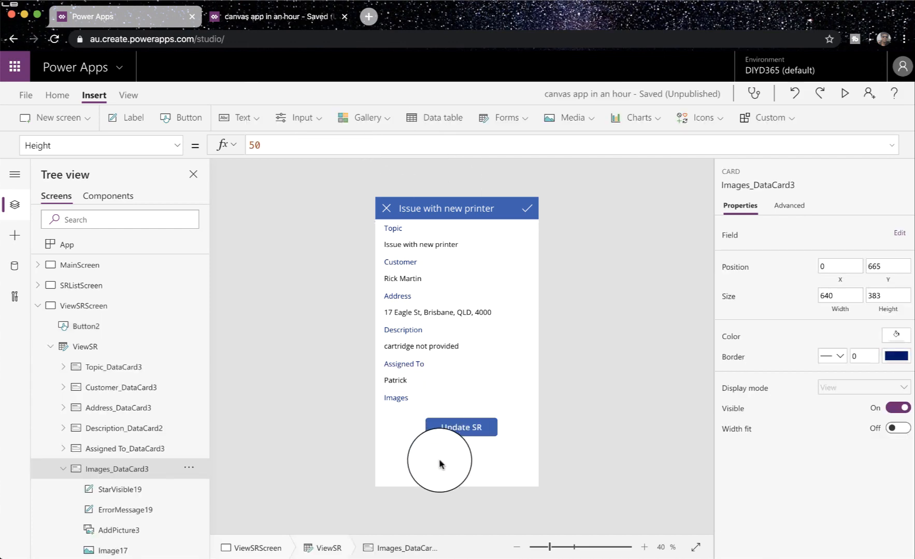
alt+click(459, 428)
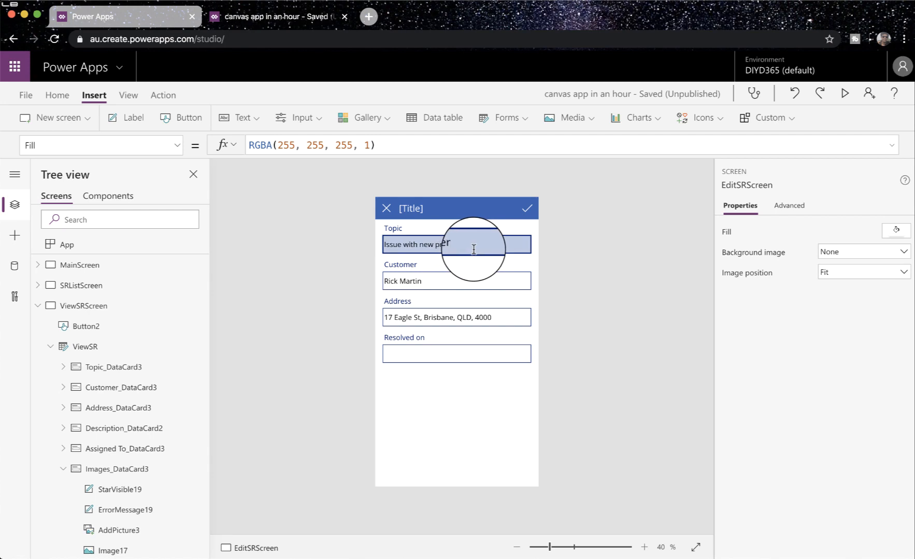
Add a camera control below the Resolved on field, about 265 by 262 in size at X 12, Y 750.
click(481, 387)
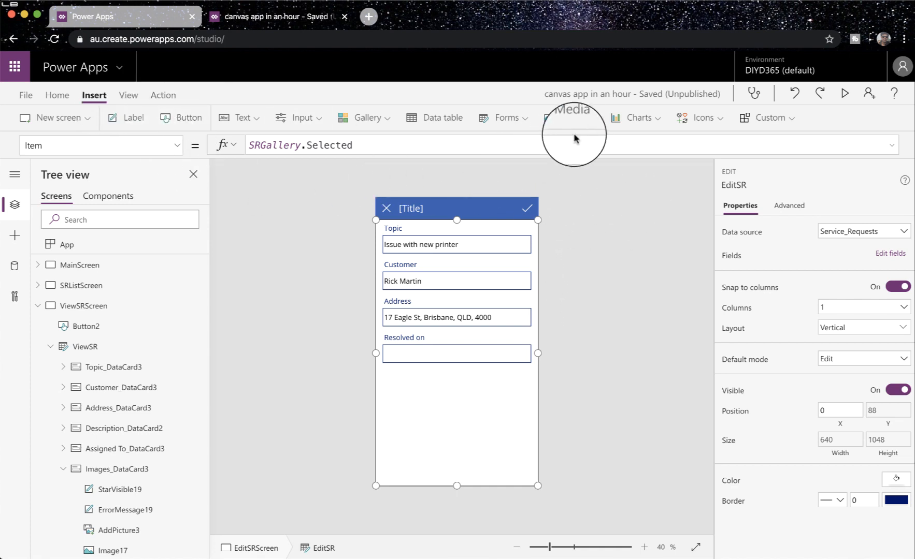
click(587, 121)
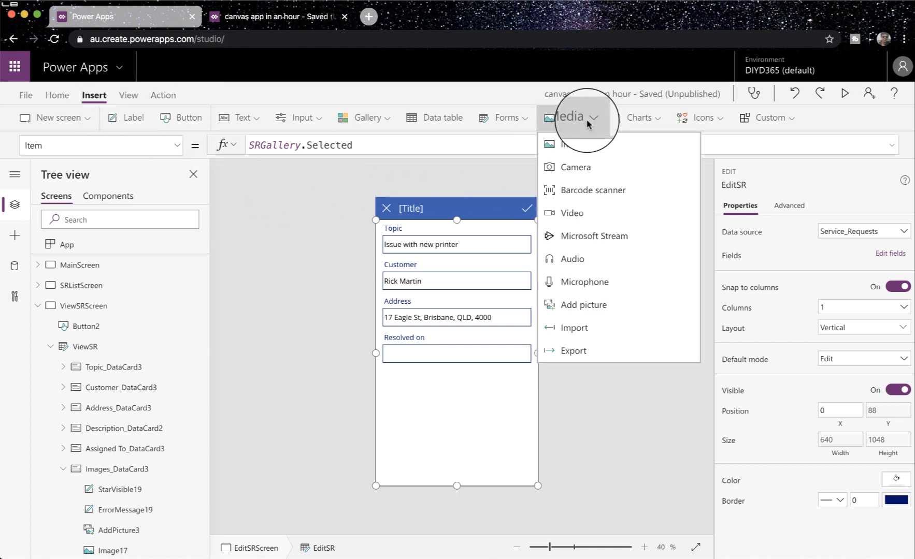
click(581, 164)
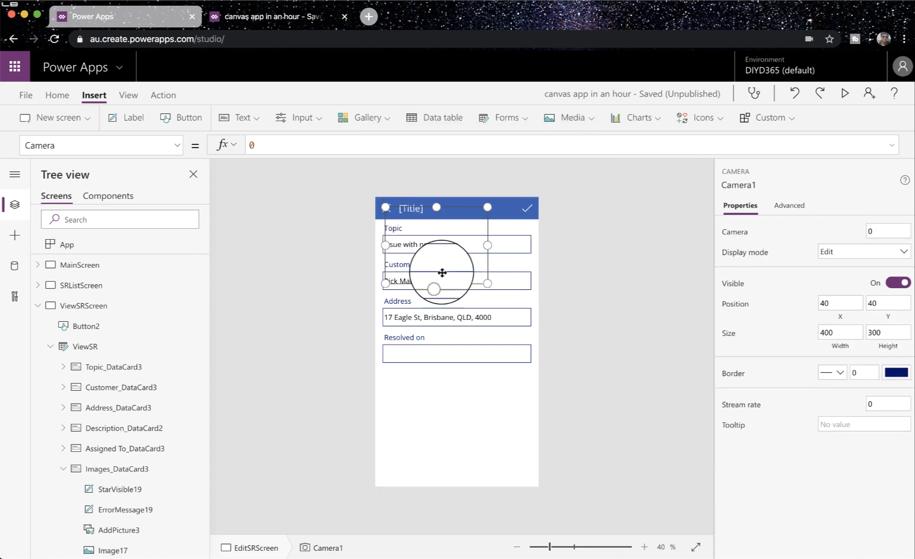
drag(433, 251, 426, 422)
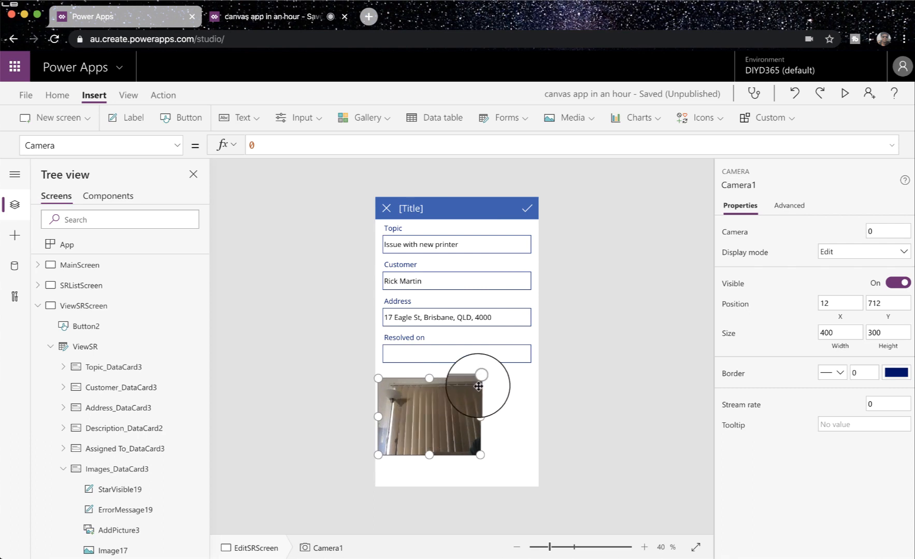
drag(480, 379, 446, 389)
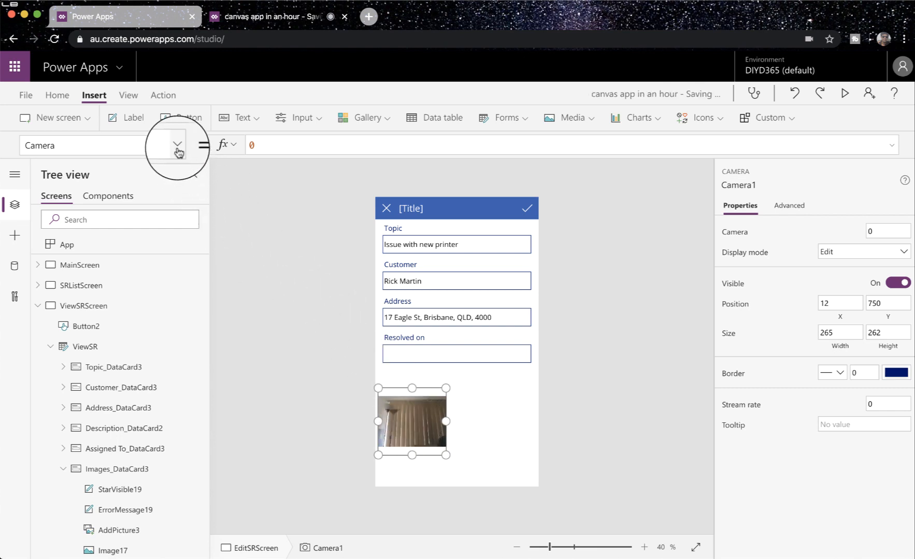
Replace the camera's OnSelect formula with the start of a Collect function that targets a collection named DefectedSR.
click(177, 145)
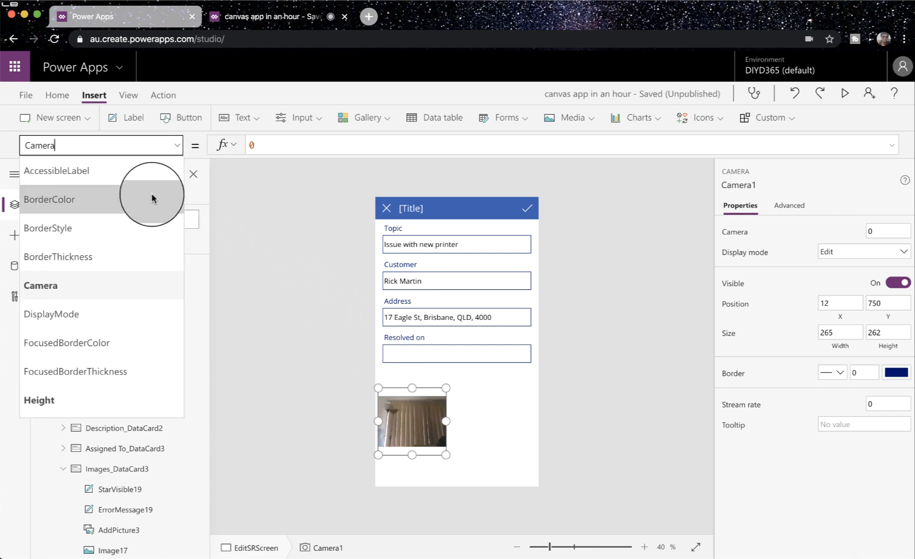
scroll(108, 311, down, 3)
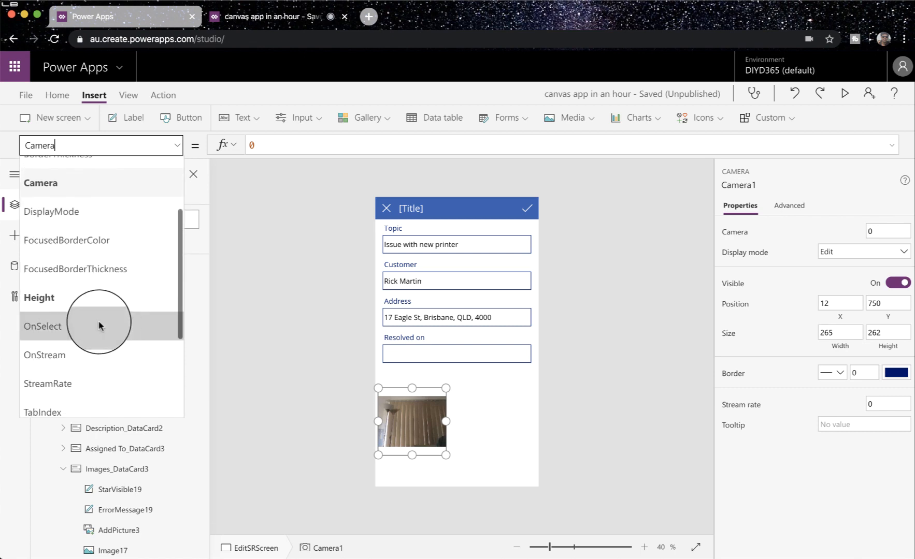
click(98, 323)
double_click(303, 149)
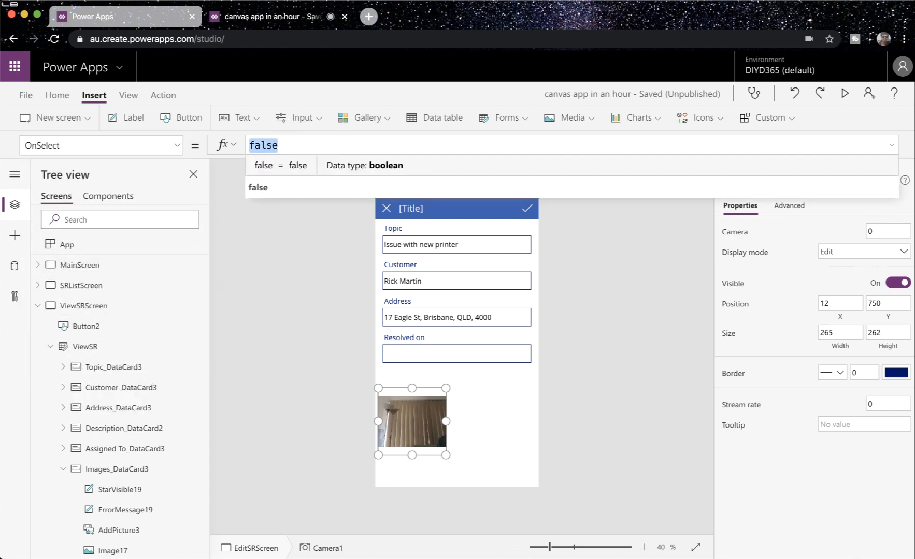
text(c)
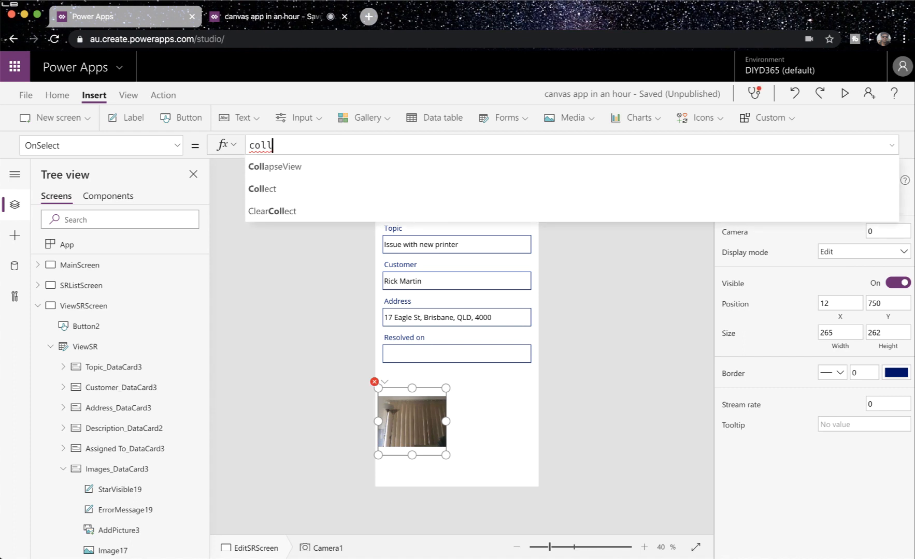
text(oll)
click(292, 187)
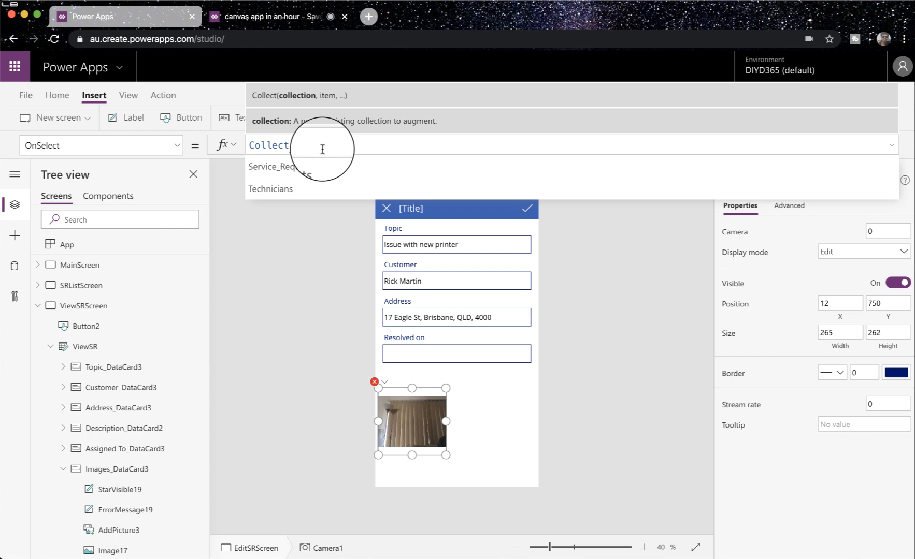
text(defectSR)
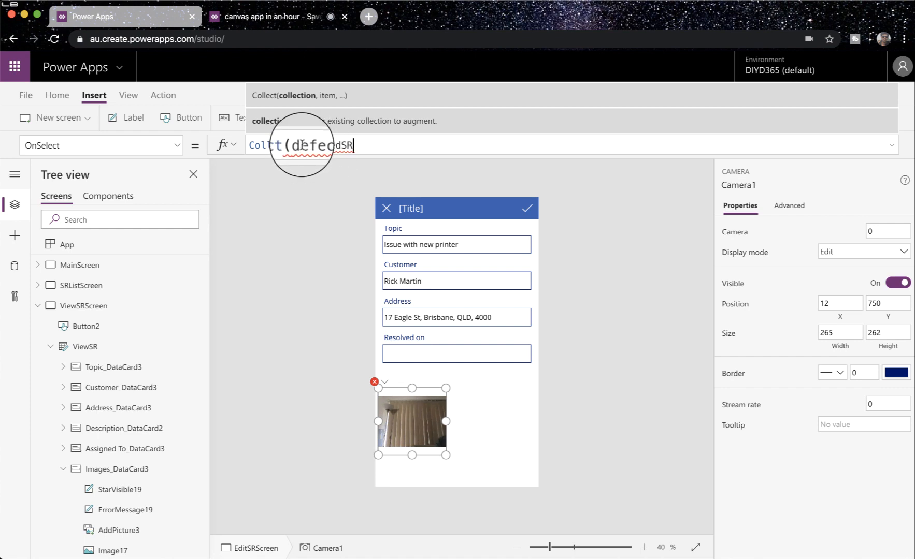
click(302, 145)
key(BackSpace)
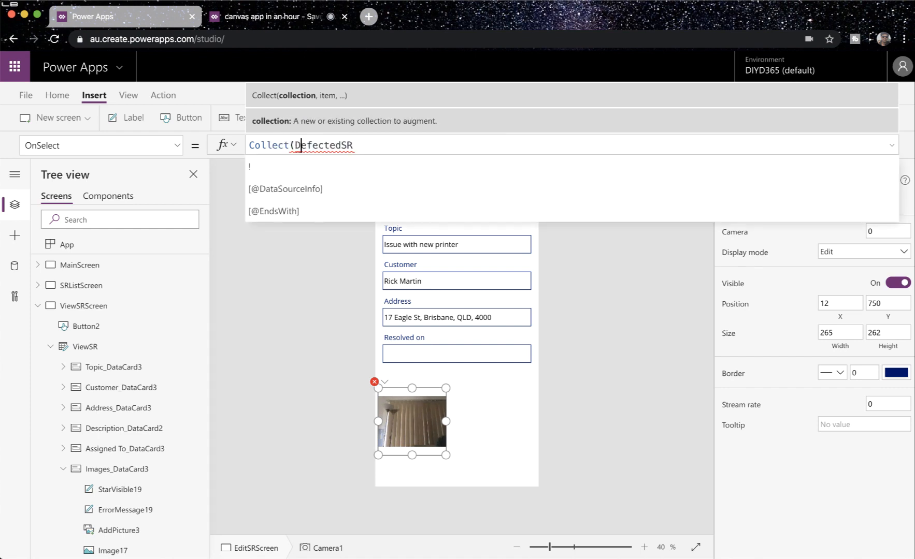
click(355, 146)
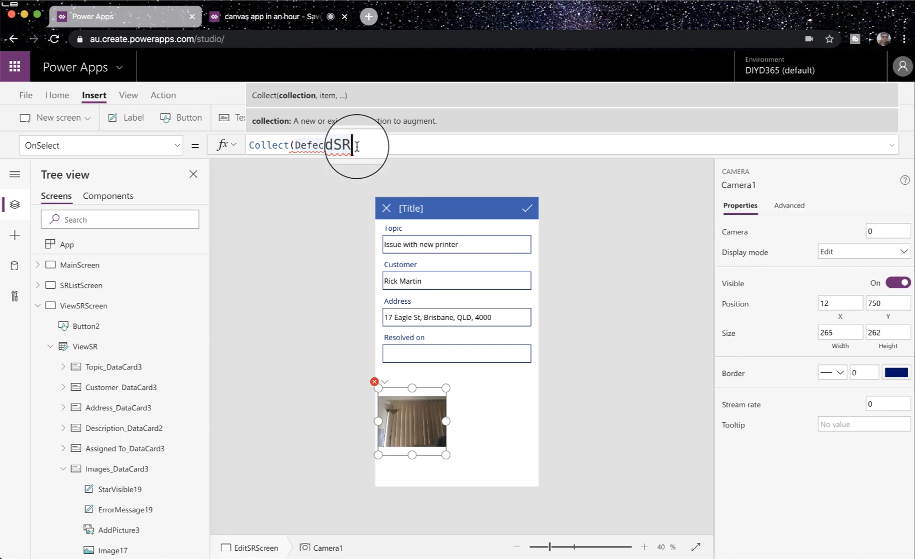
Complete the camera's Collect formula with Camera1.Photo as the collected item.
text(,)
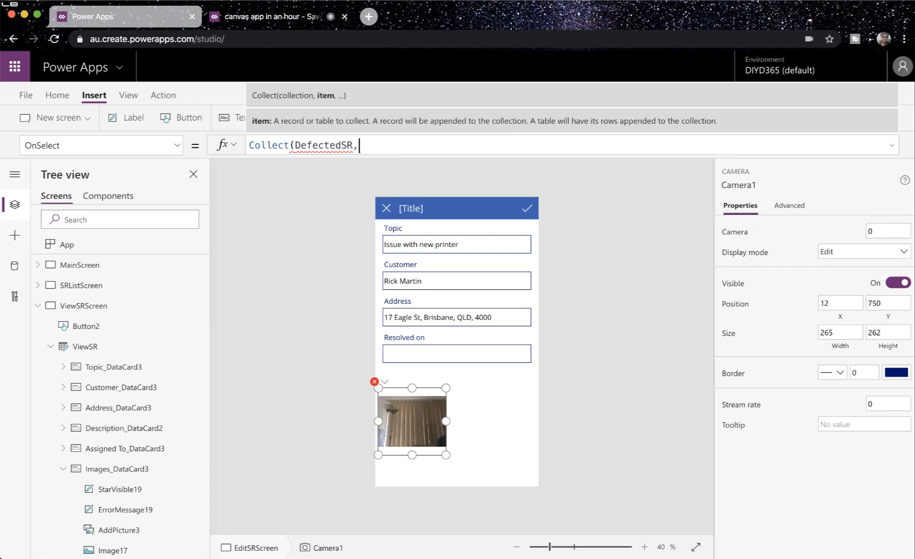
text(Ca)
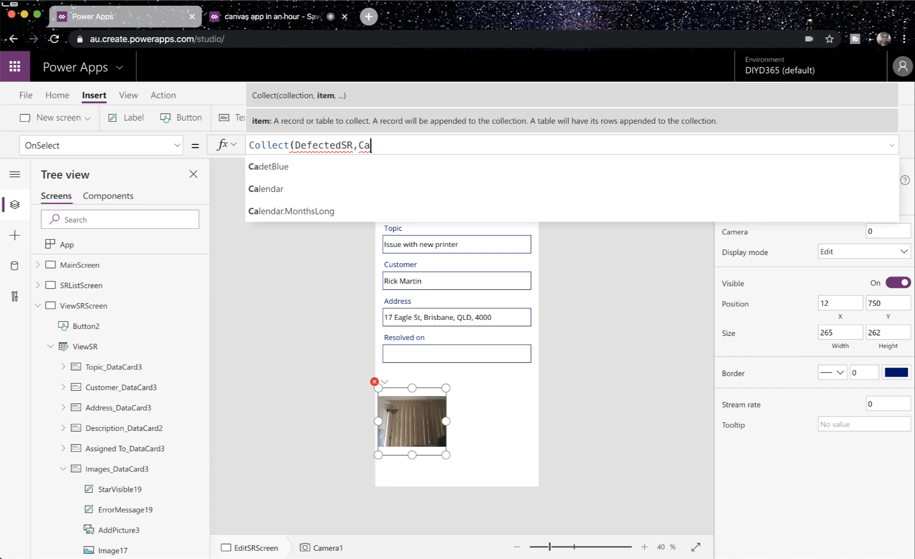
text(mera)
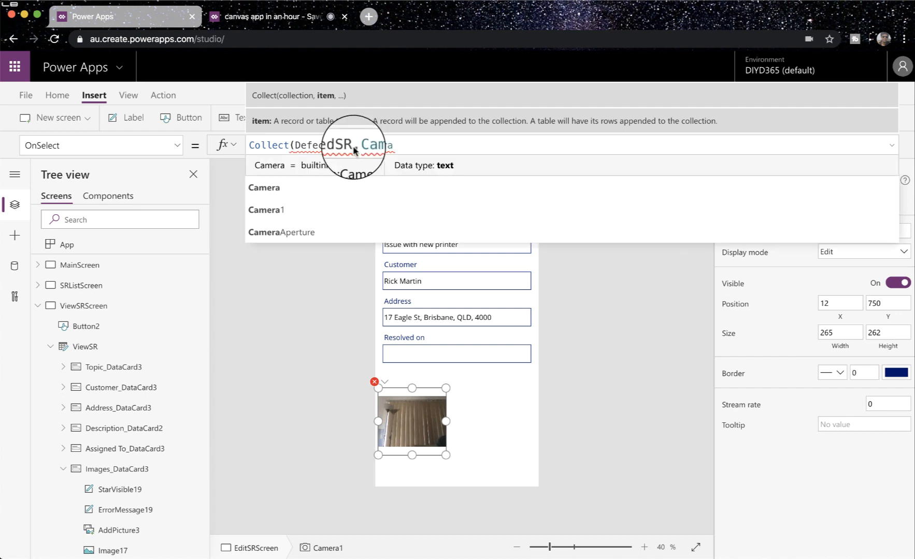
click(283, 215)
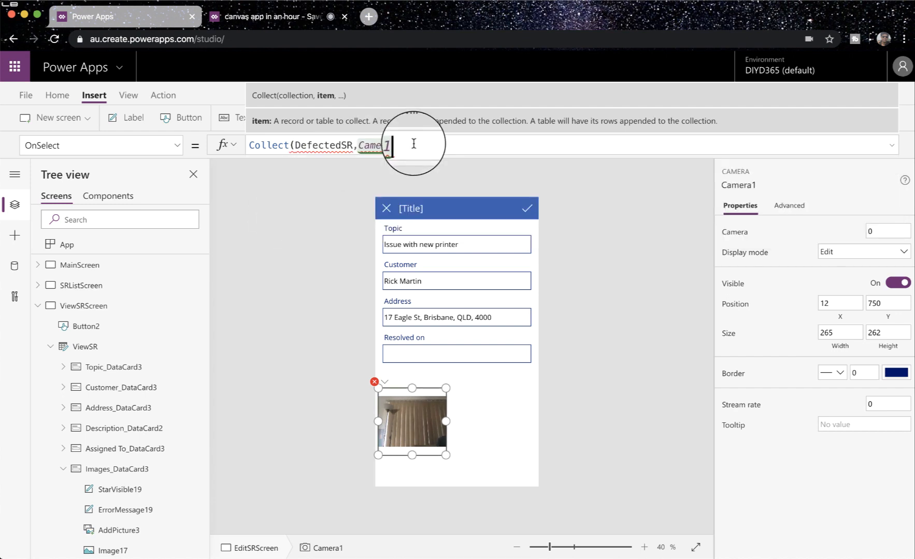
text(.)
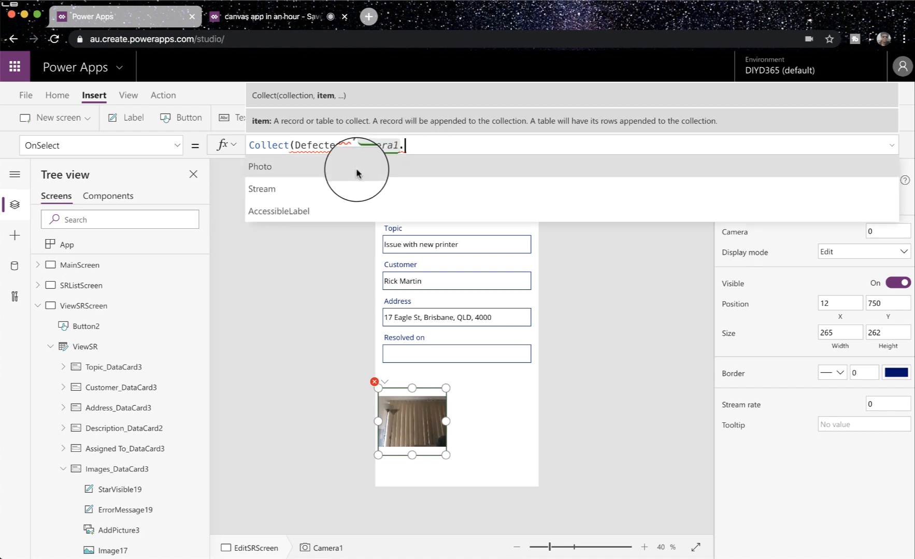
click(357, 166)
text())
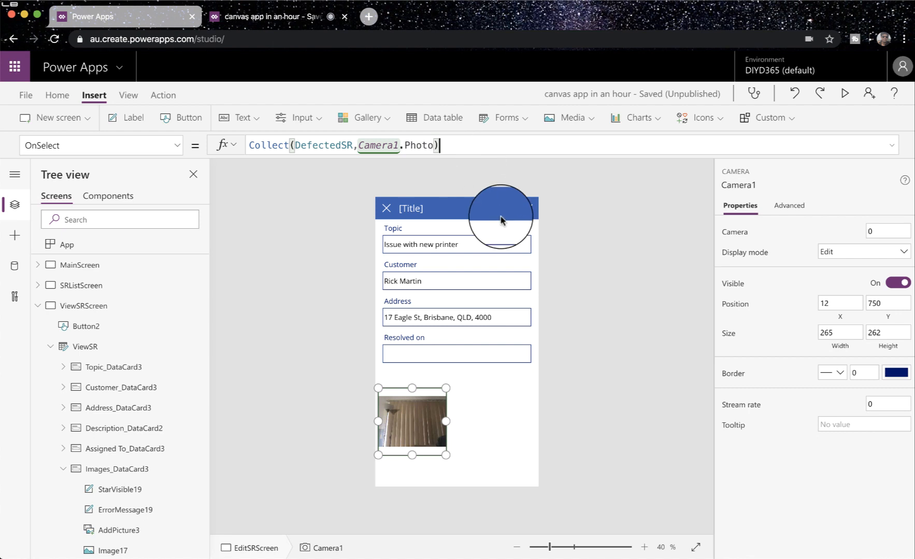
Capture a photo with the camera control and check the DefectedSR collection's preview for it.
click(413, 426)
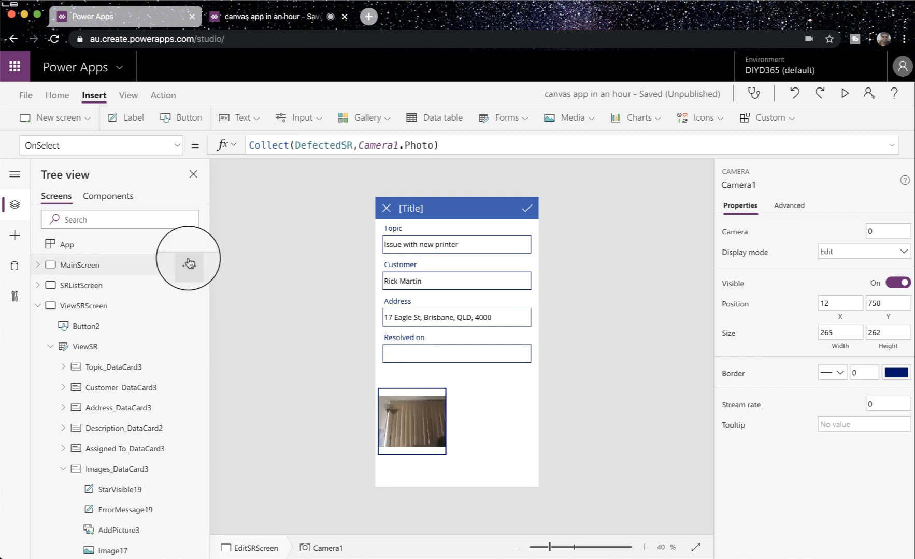
click(25, 95)
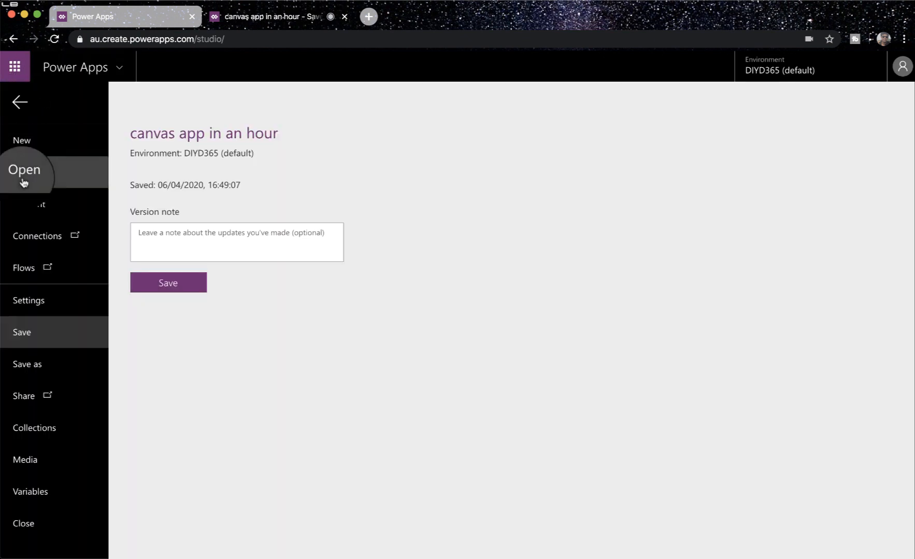
click(30, 422)
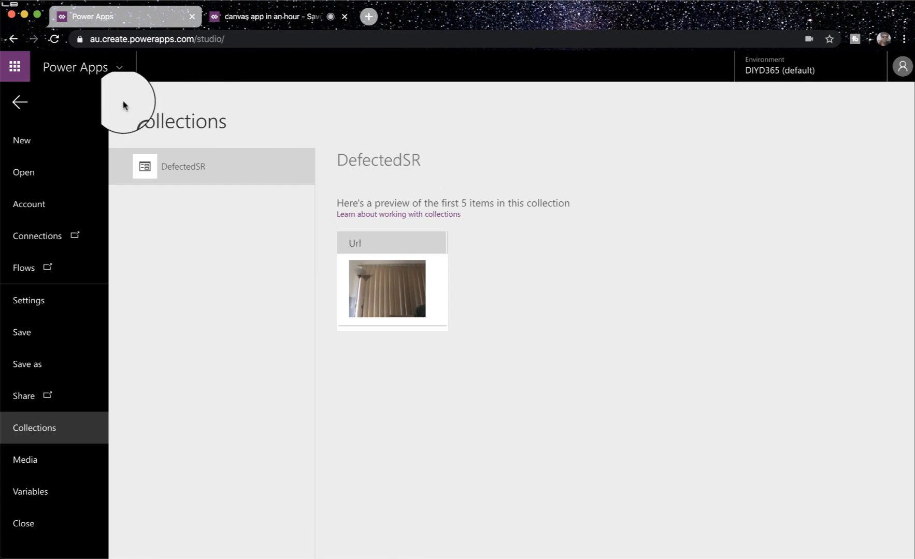
click(18, 102)
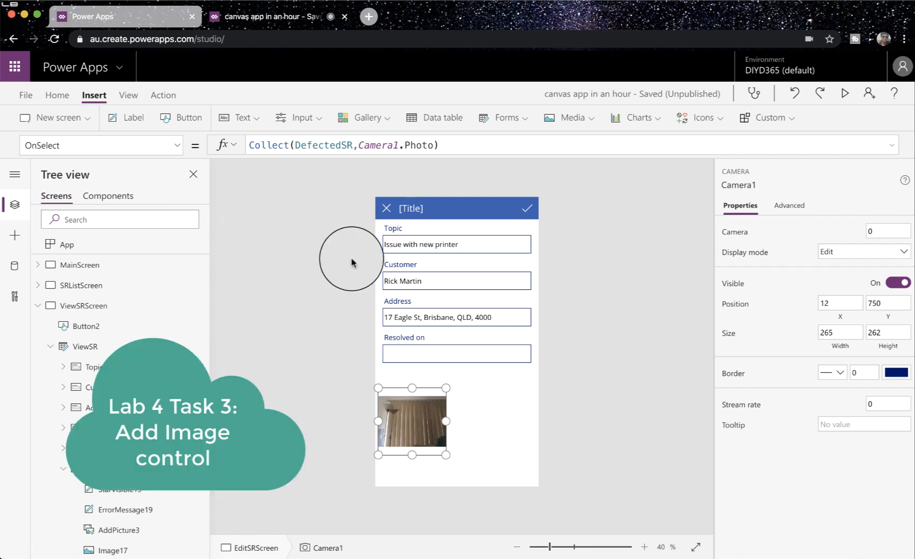
Add an image control beside the camera, about 285 by 232 in size at X 318, Y 750.
click(574, 117)
click(573, 146)
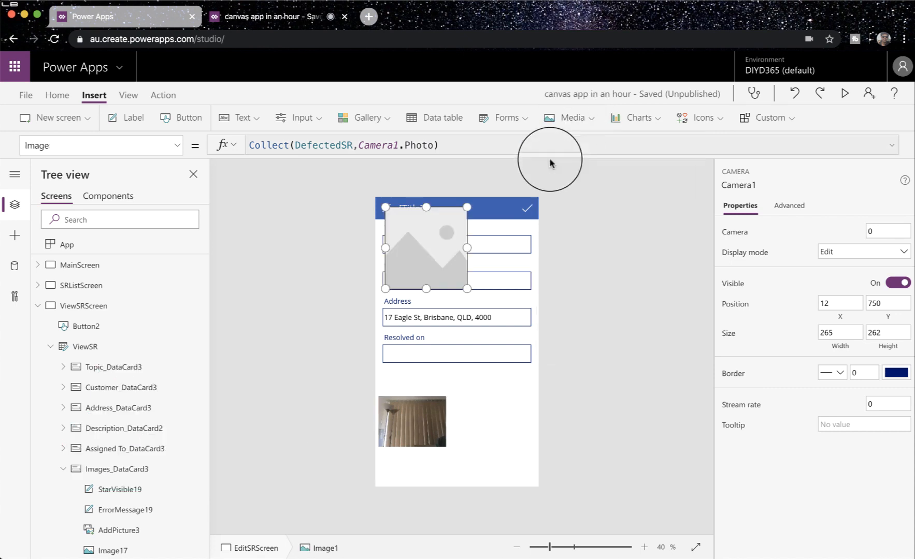
drag(420, 238, 486, 408)
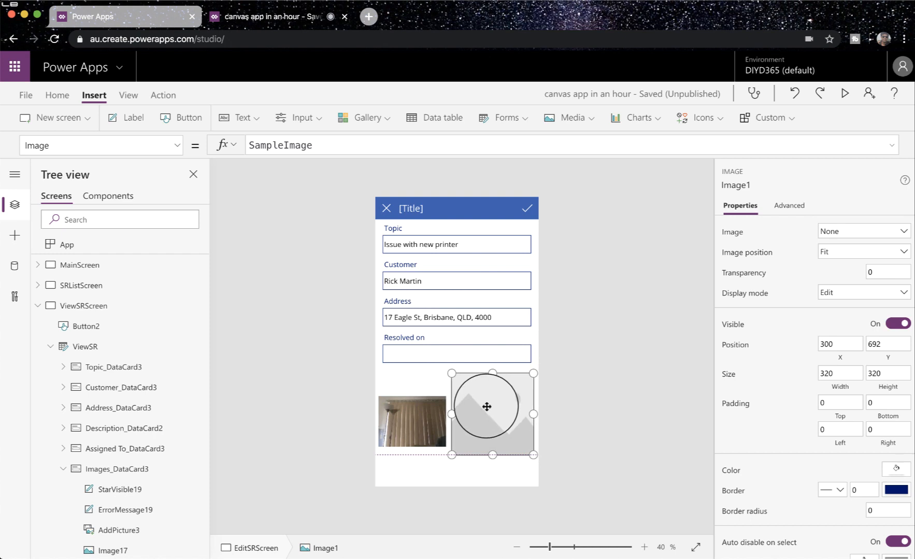
drag(450, 372, 494, 414)
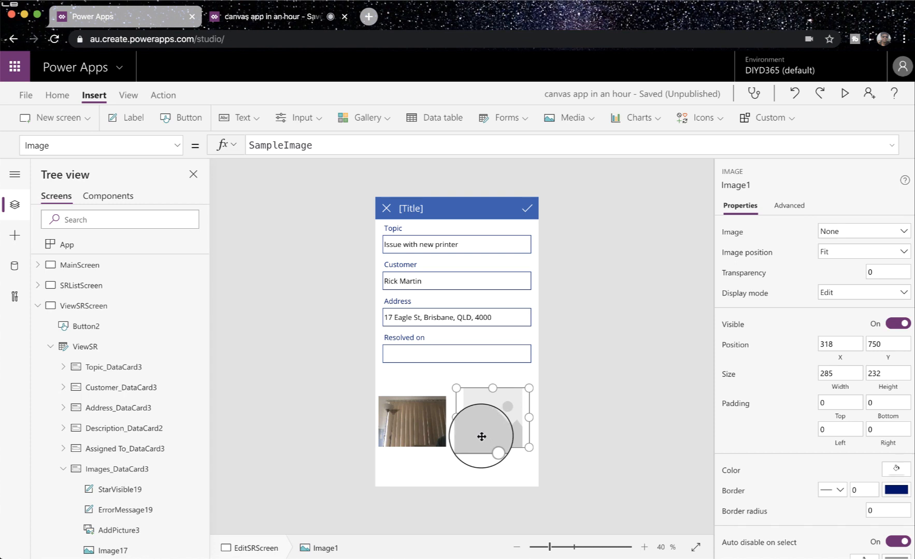
Replace the image control's SampleImage formula with the start of an If condition using IsBlank.
double_click(342, 145)
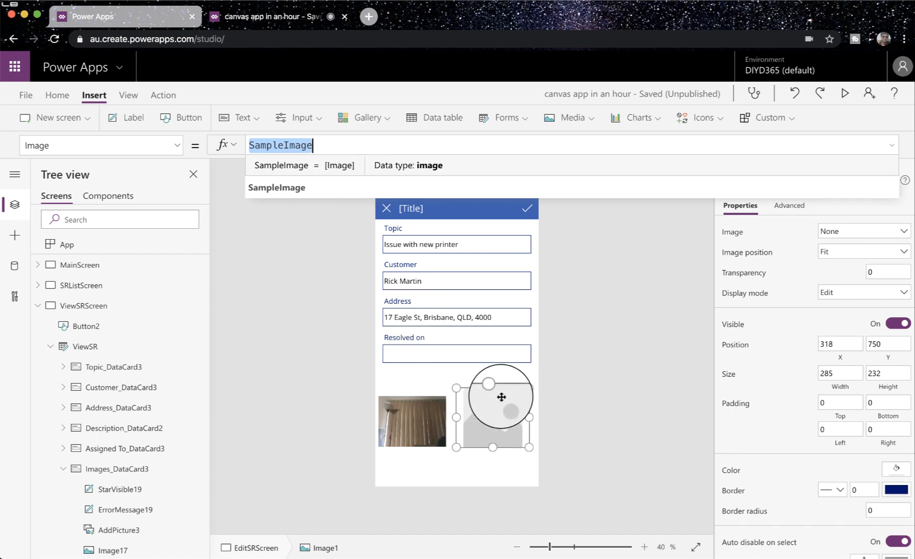
key(BackSpace)
text(if)
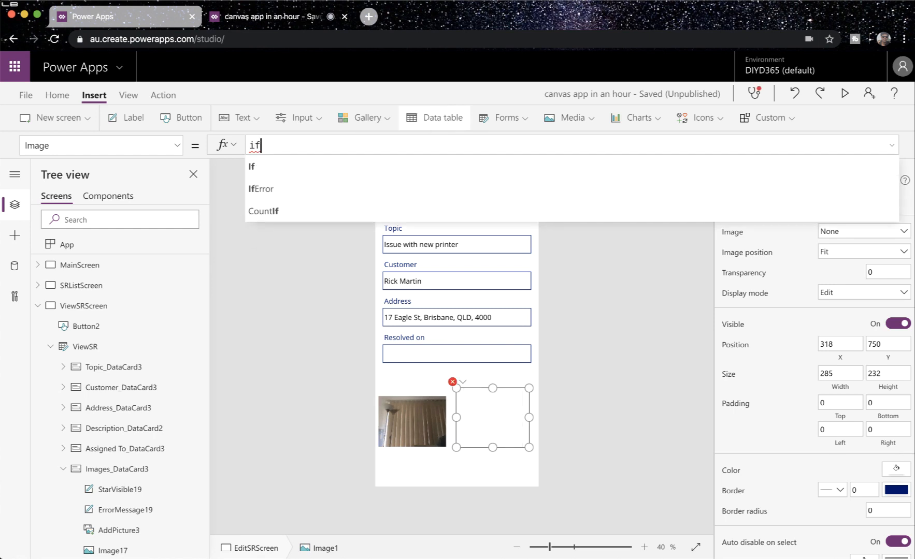
text(()
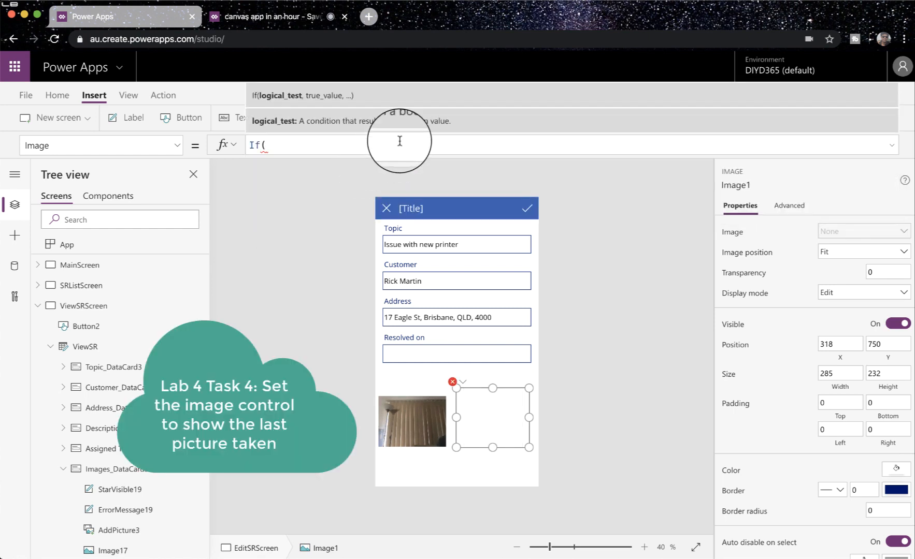
text(is)
click(357, 167)
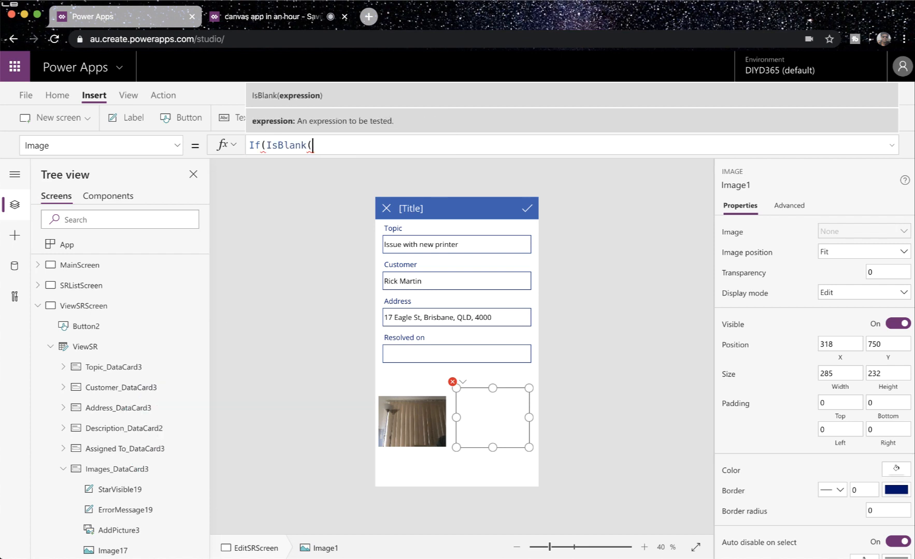
Complete the IsBlank test in the image control's If formula with Camera1.Photo as the tested expression.
text(ca)
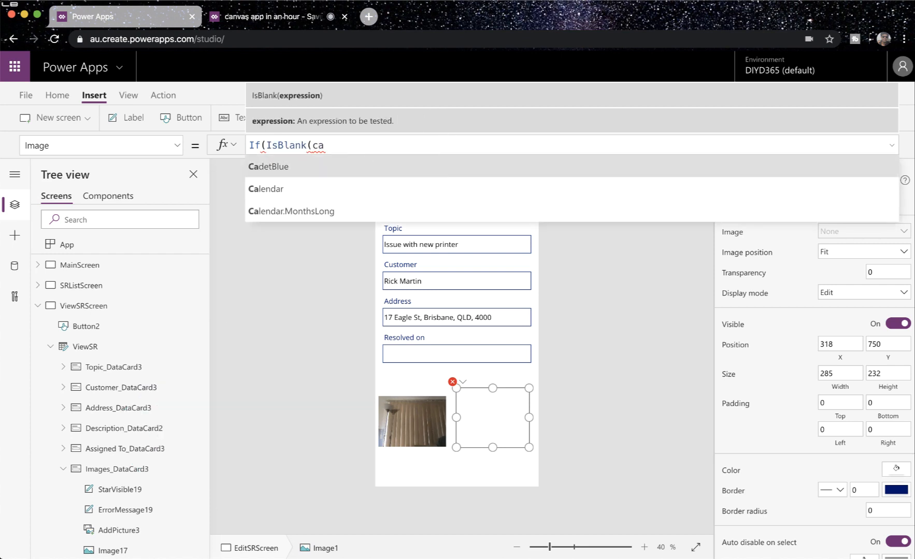
text(m)
click(355, 188)
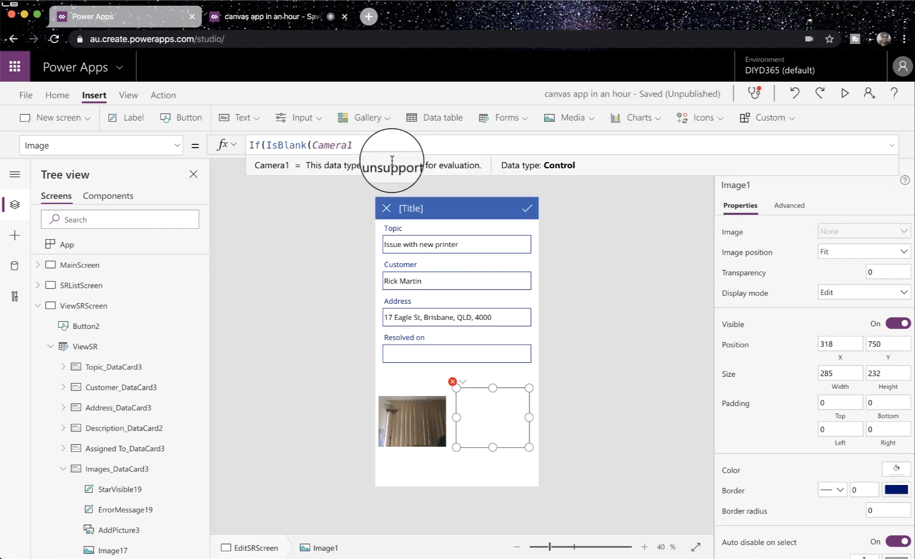
click(357, 145)
text(.)
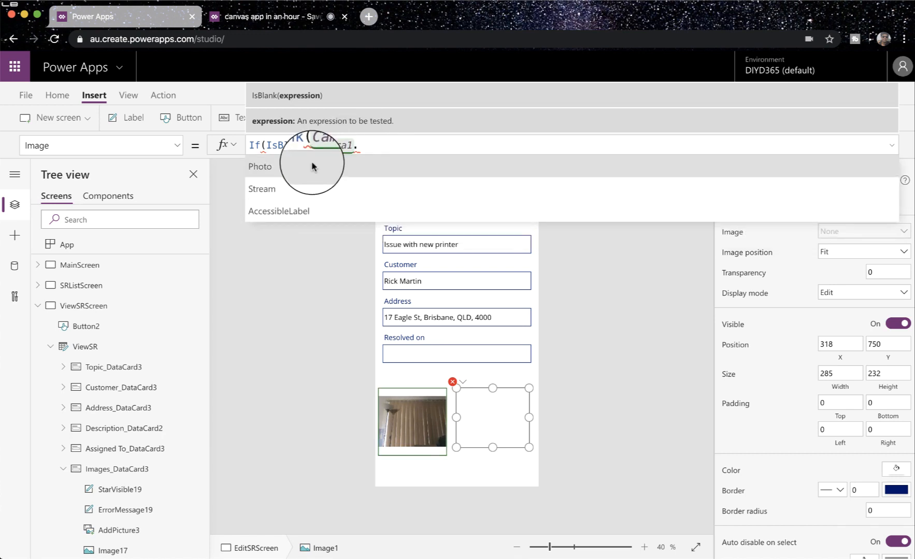
text(Pho)
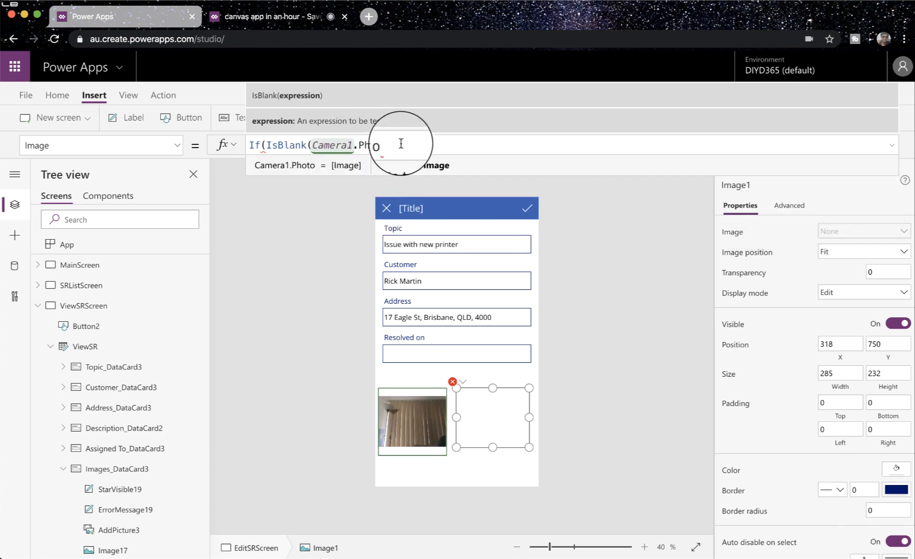
text(to),)
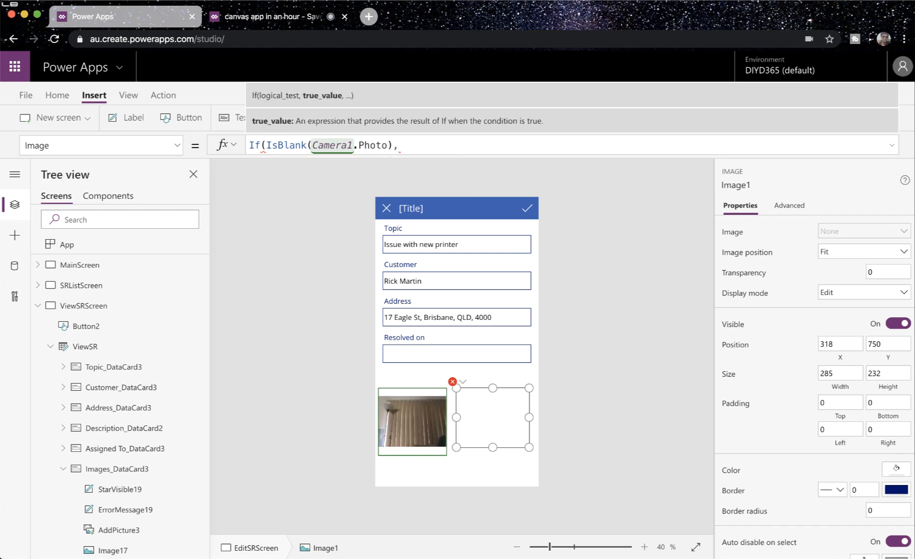
Enter Parent.default as the value the If formula returns when the camera photo is blank.
text(Pare)
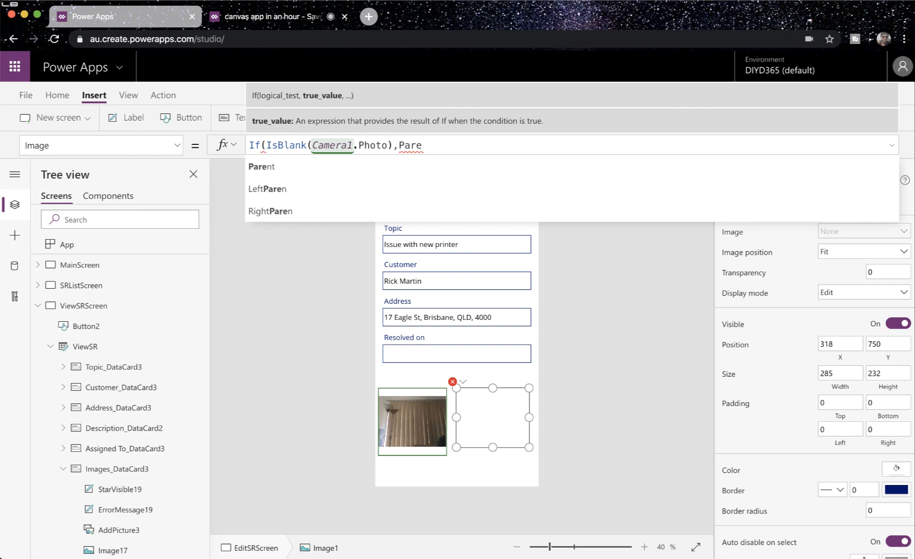
click(351, 166)
text(.)
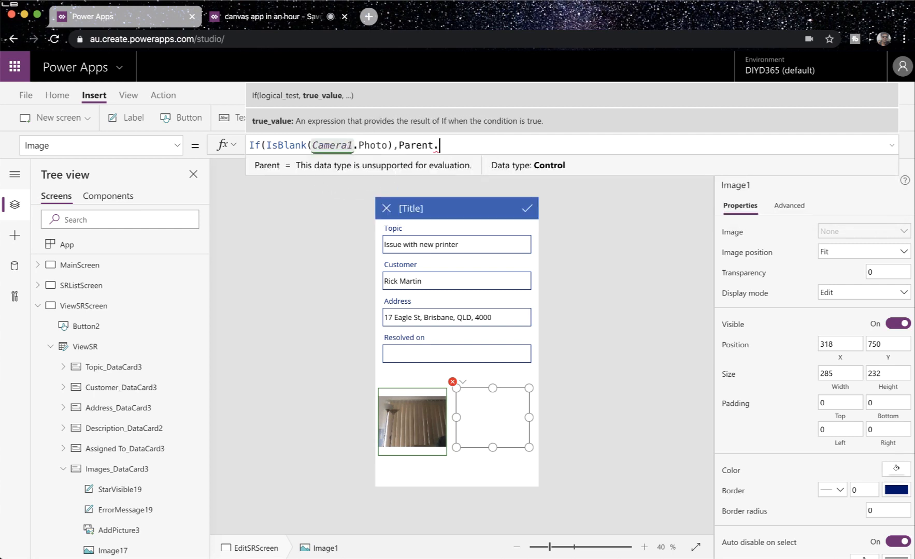
text(default,)
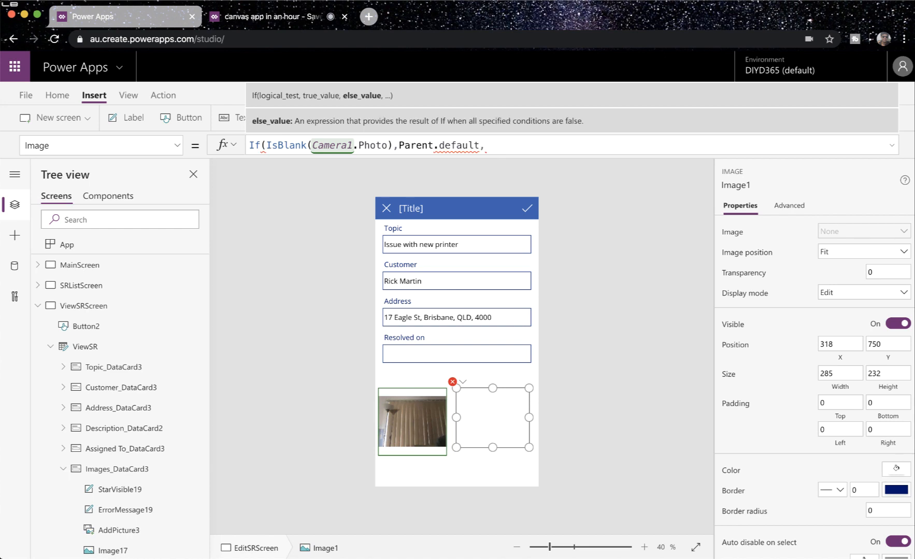
Finish the If formula with Camera1.Photo as the value for when a photo exists.
text(Camer)
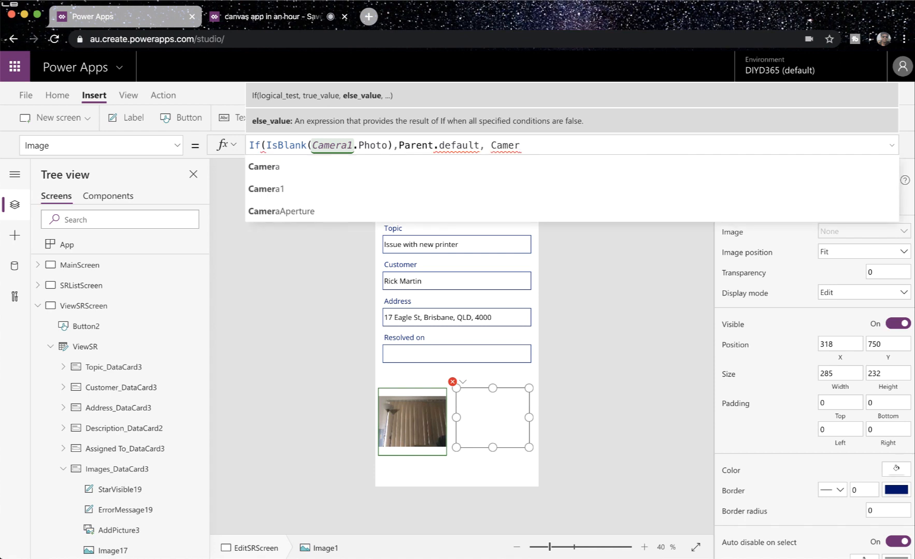
click(369, 181)
text(.)
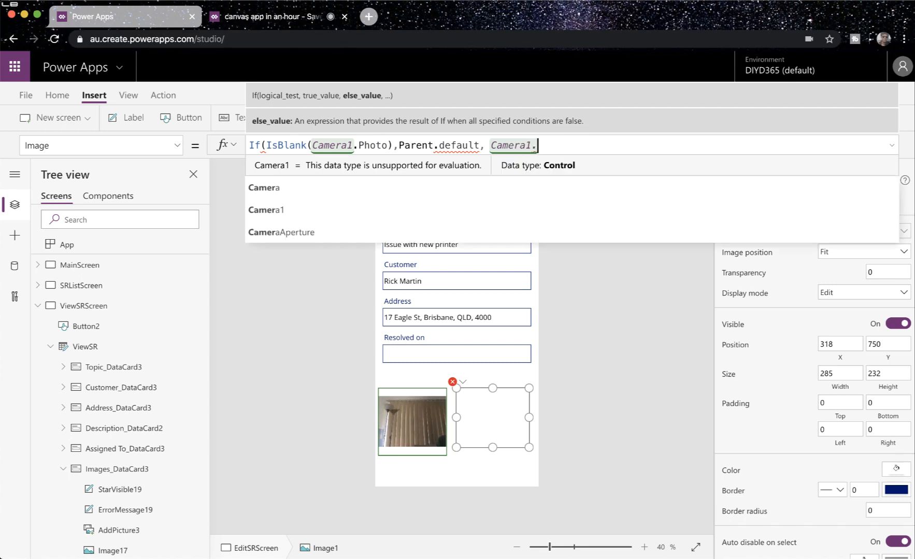
click(485, 172)
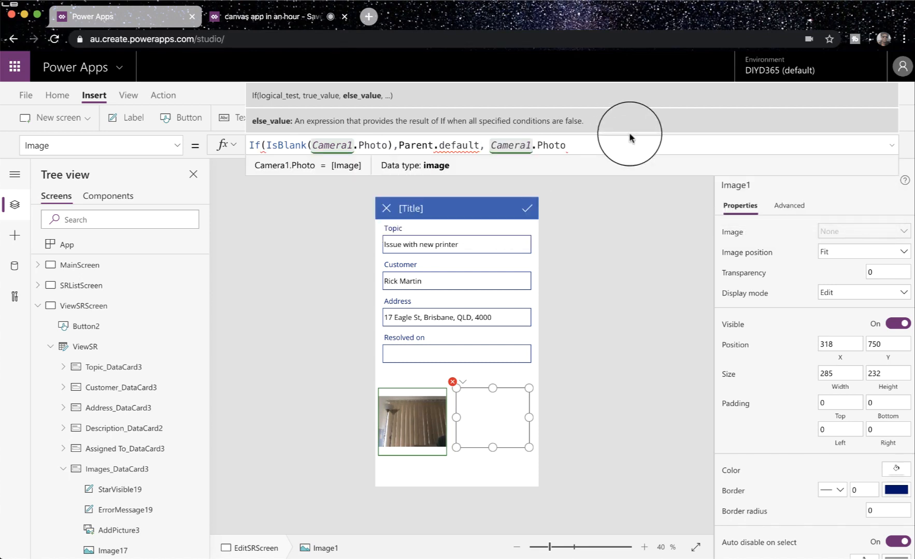
text())
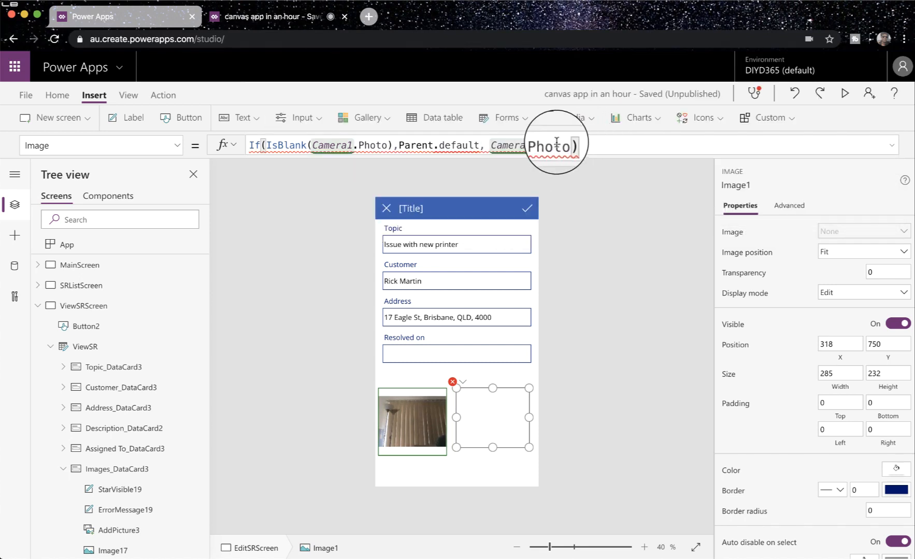
Replace the true value in the image control's If formula with Parent.BackgroundImage.
click(445, 145)
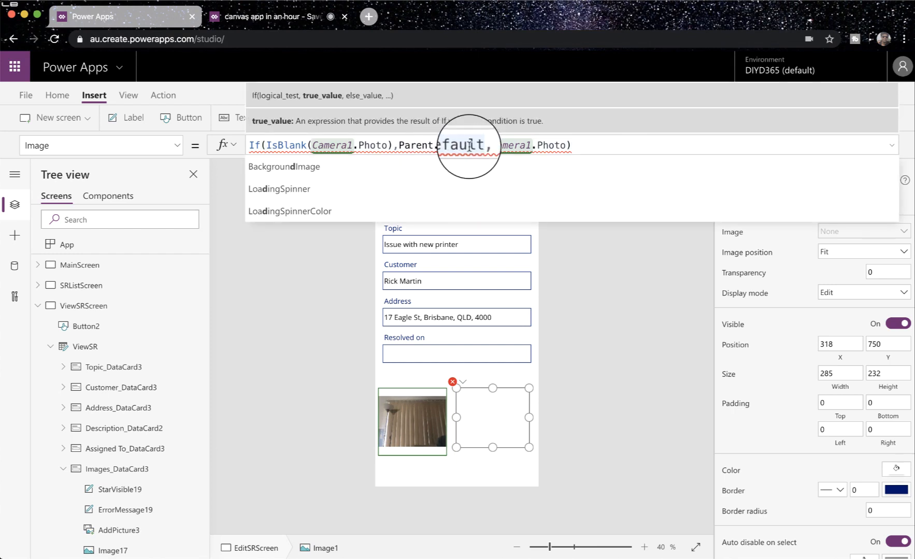
key(BackSpace)
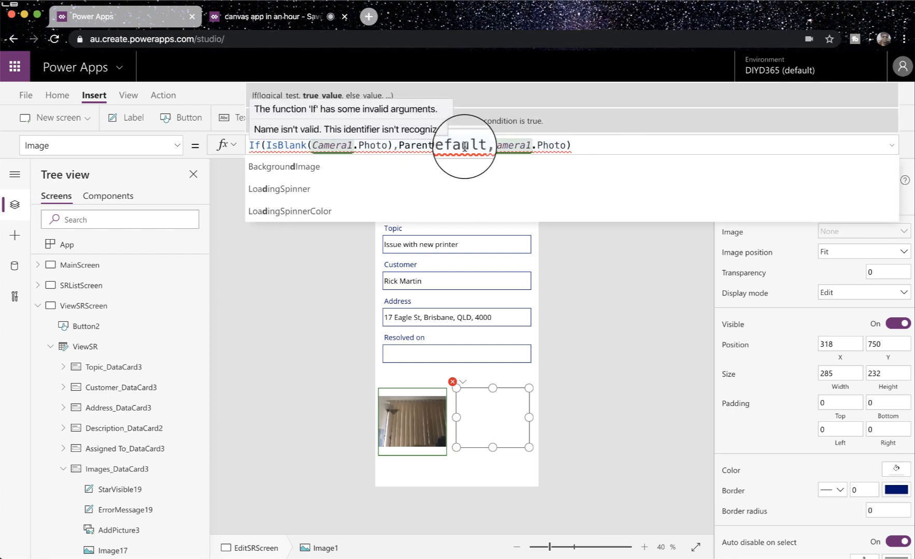
drag(477, 145, 405, 147)
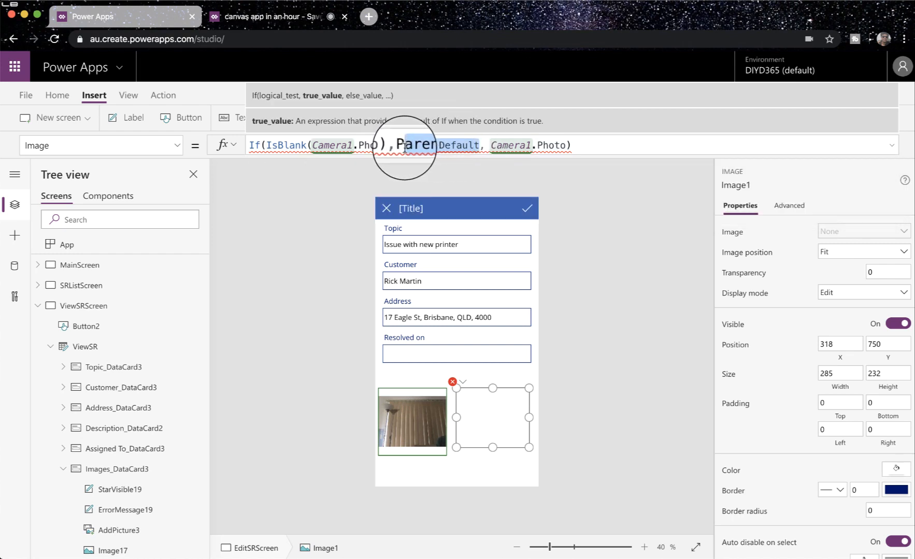
key(BackSpace)
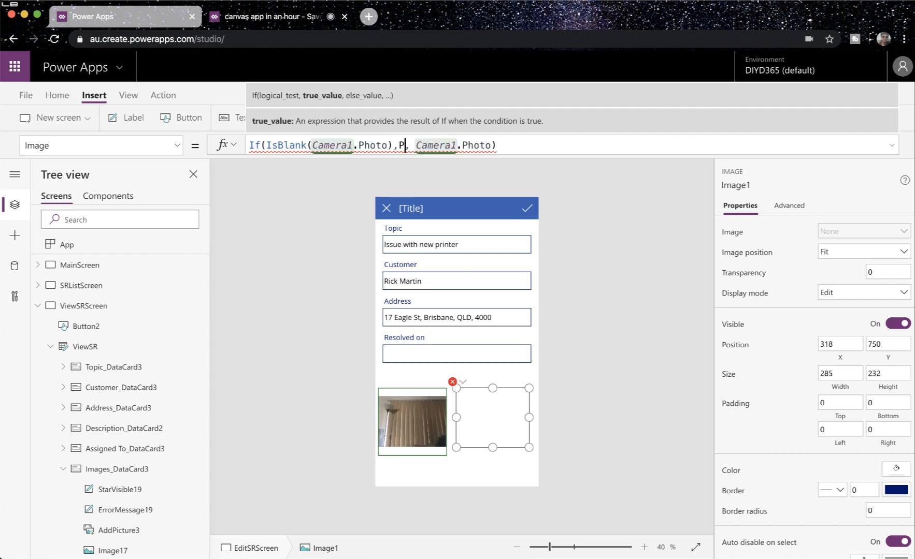
text(ar)
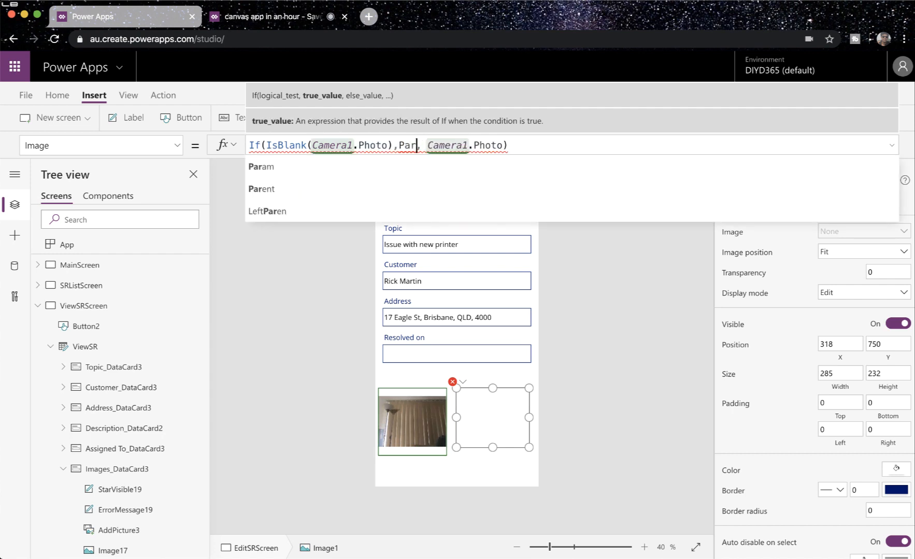
click(341, 188)
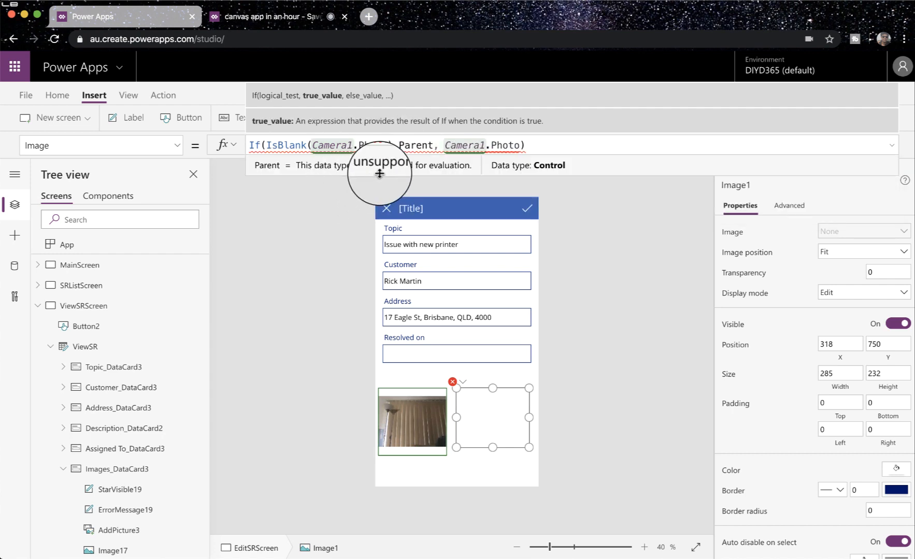
text(.)
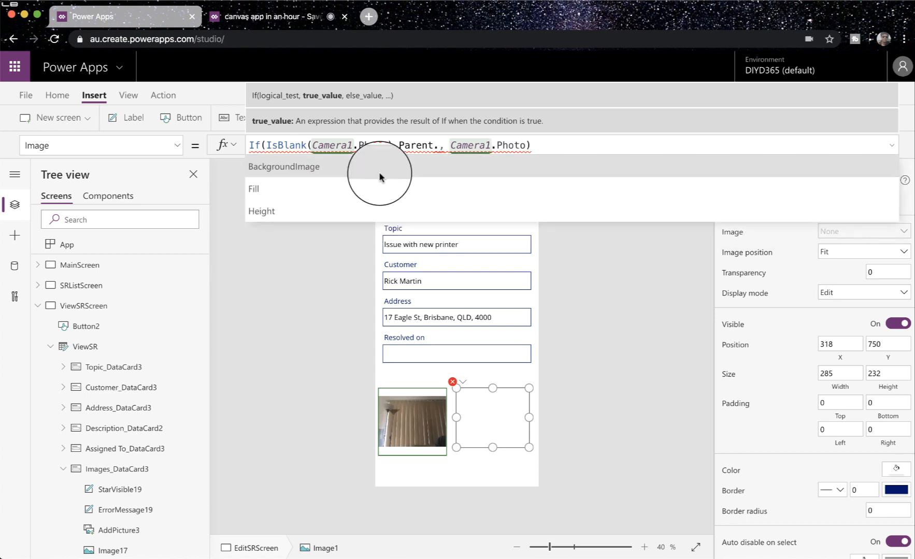
click(312, 169)
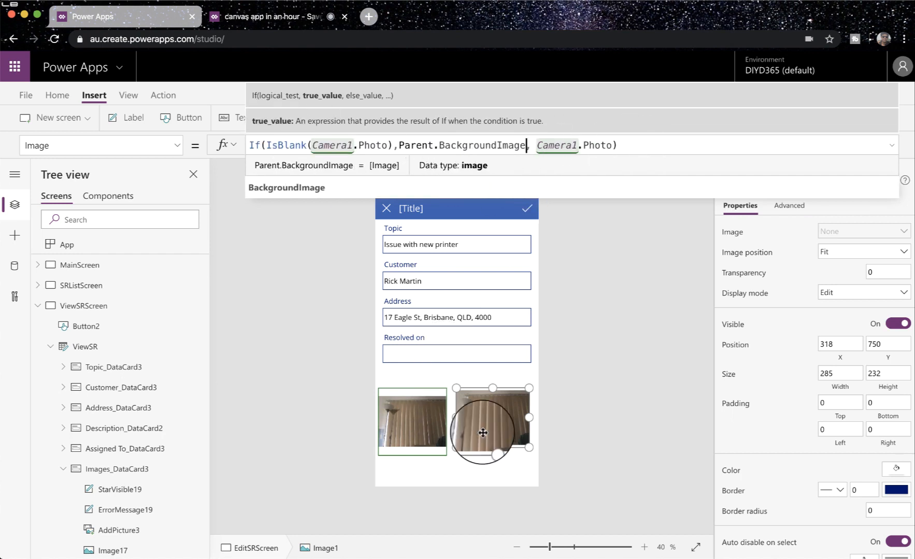
Check the EditSR form's default mode and the OnSelect formula of the header's check icon.
click(476, 479)
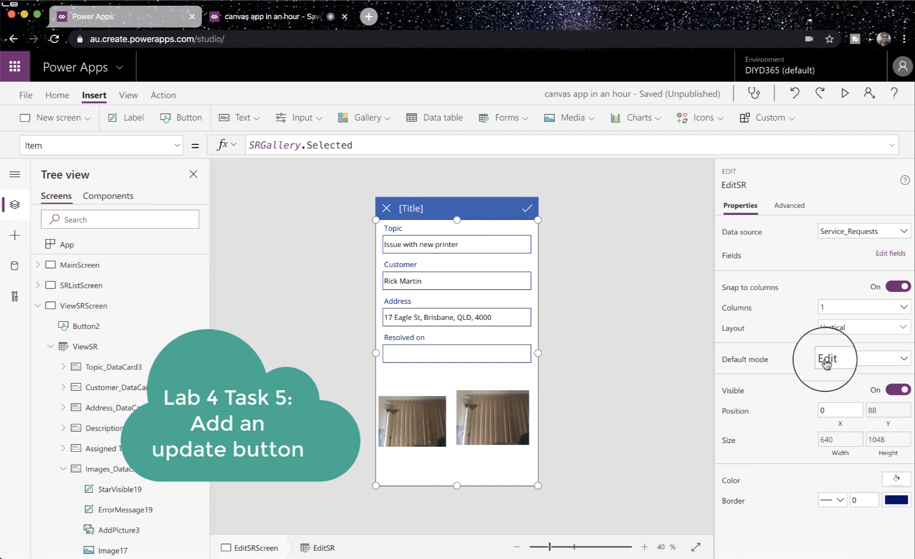
click(673, 346)
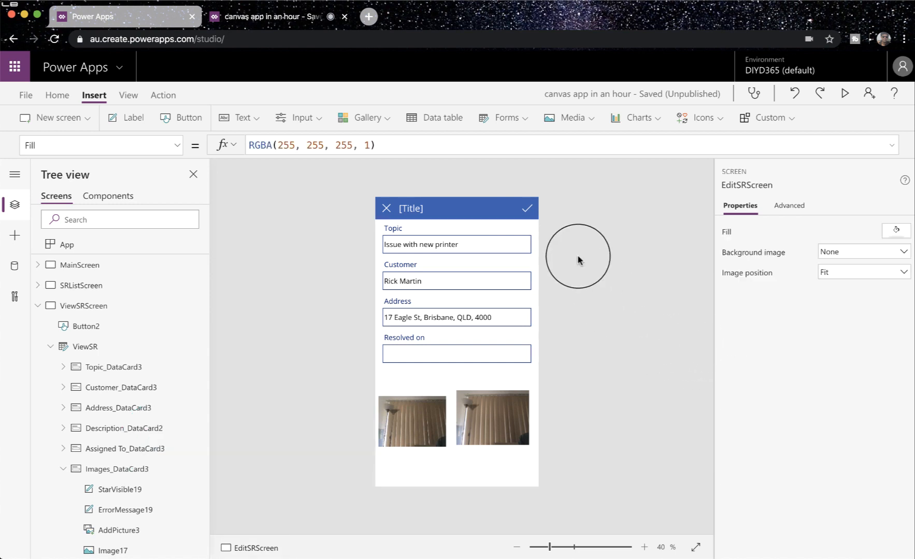
click(528, 212)
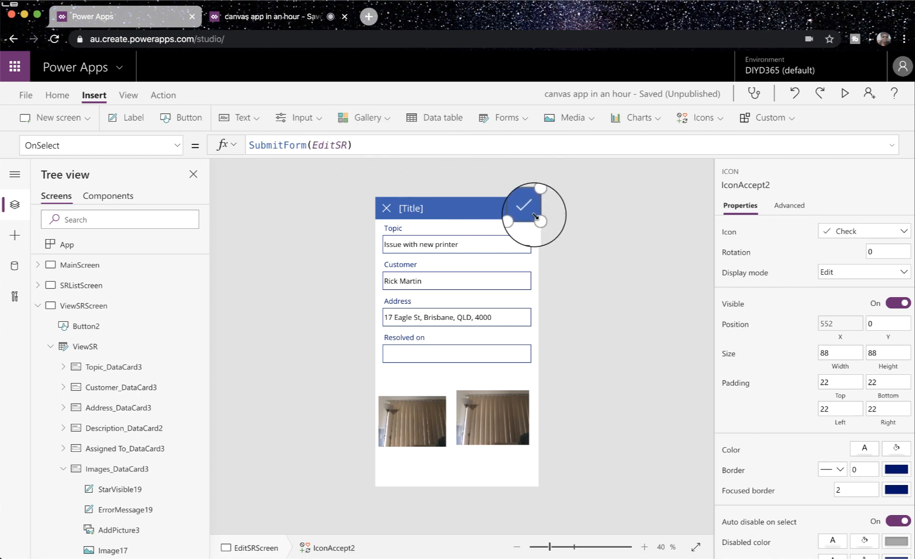
Delete the image control beside the camera and add the Images field to the EditSR form.
click(485, 417)
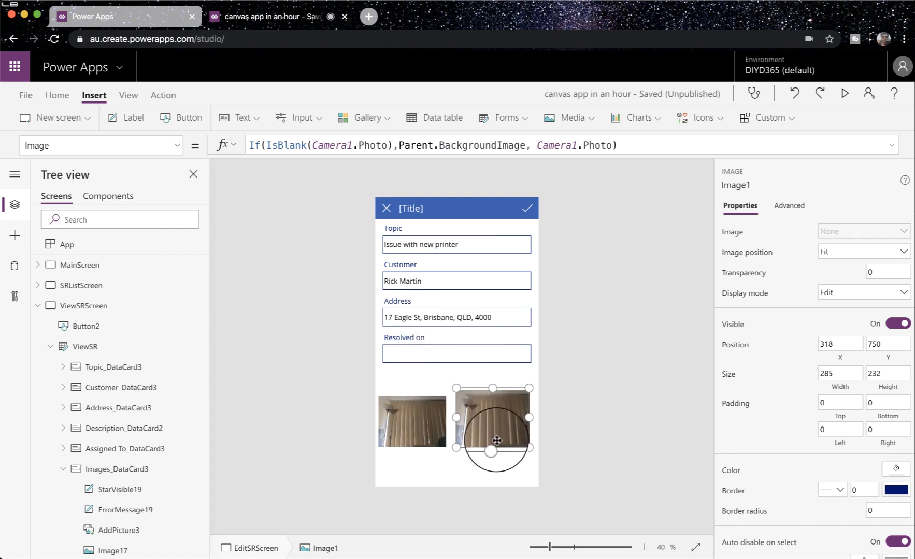
key(Delete)
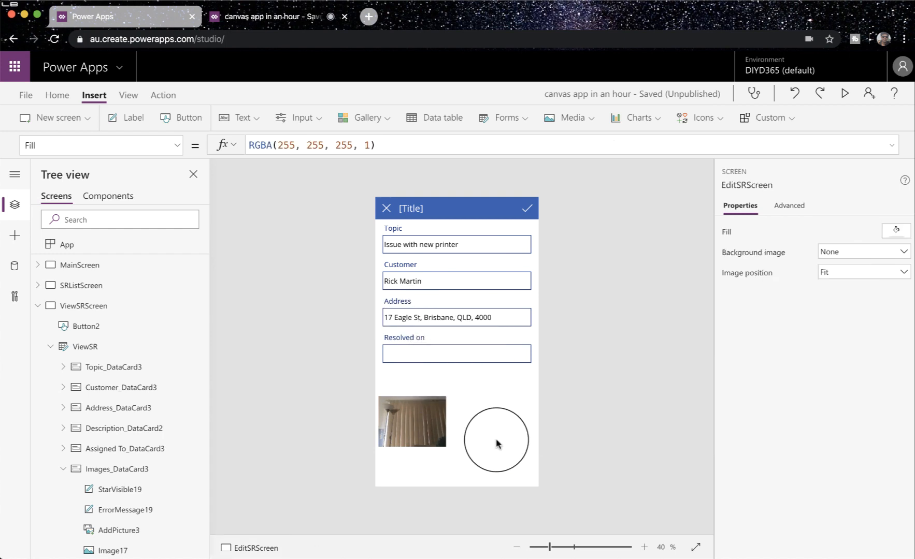
click(497, 411)
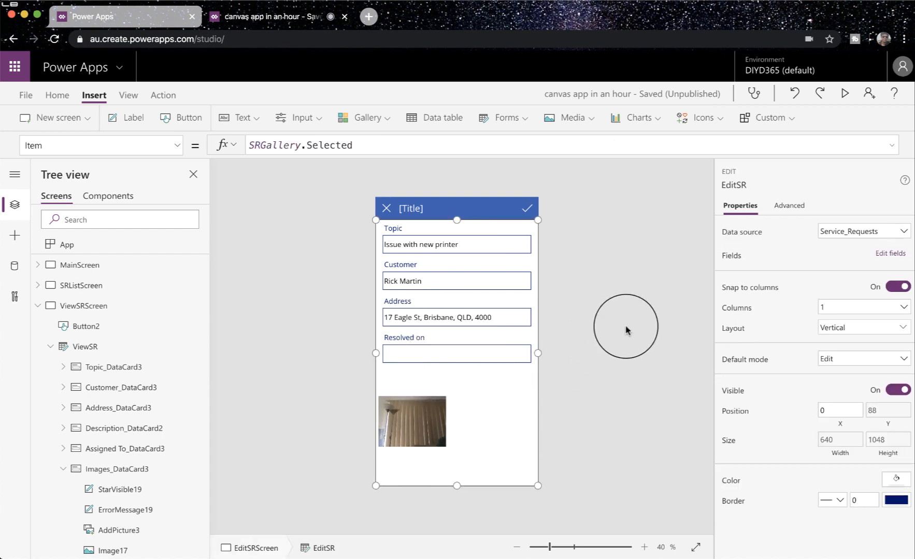
click(879, 258)
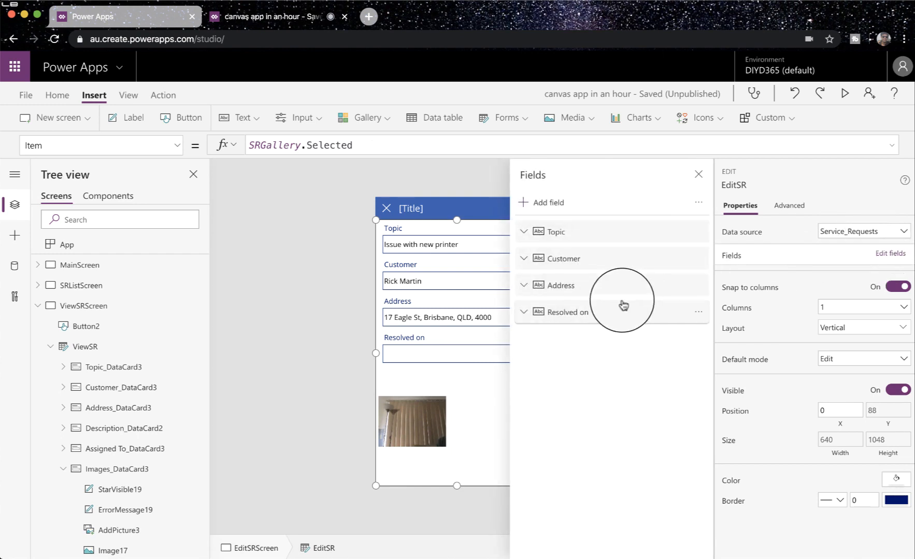
click(552, 206)
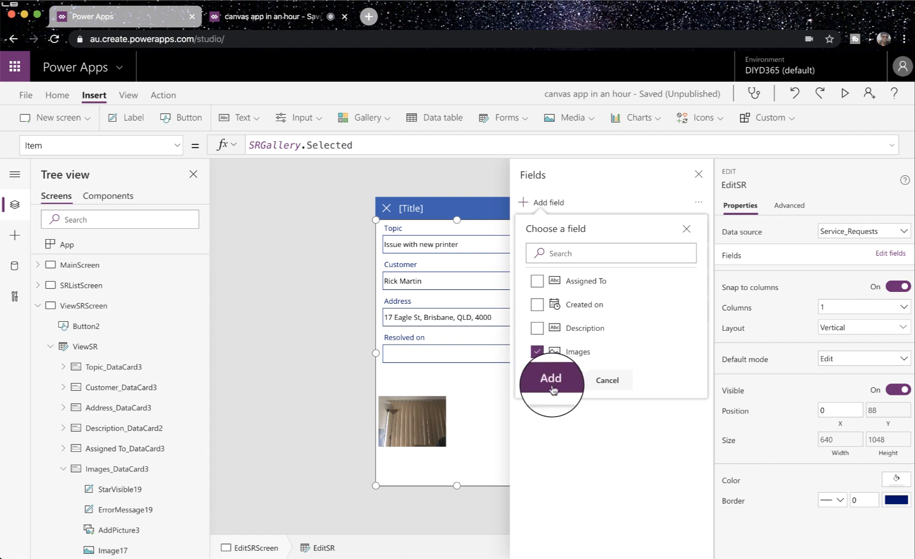
click(549, 381)
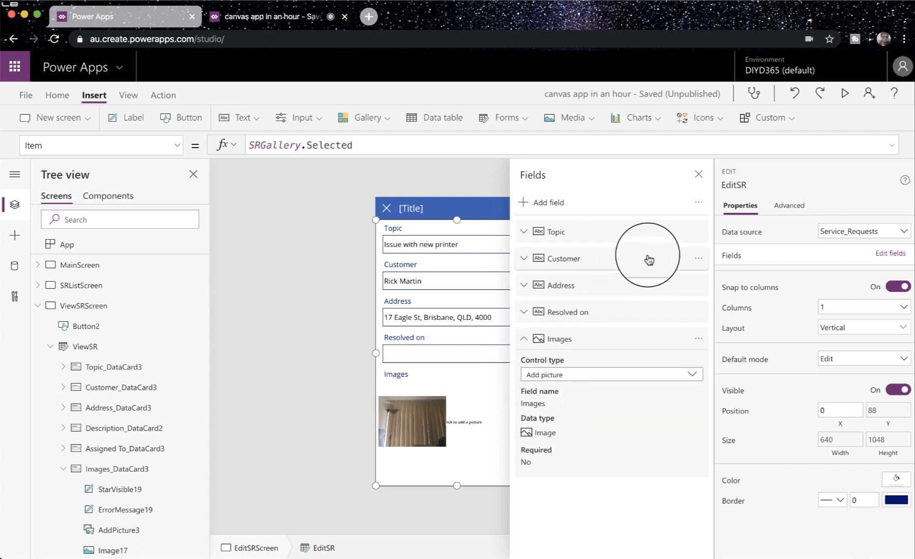
click(698, 175)
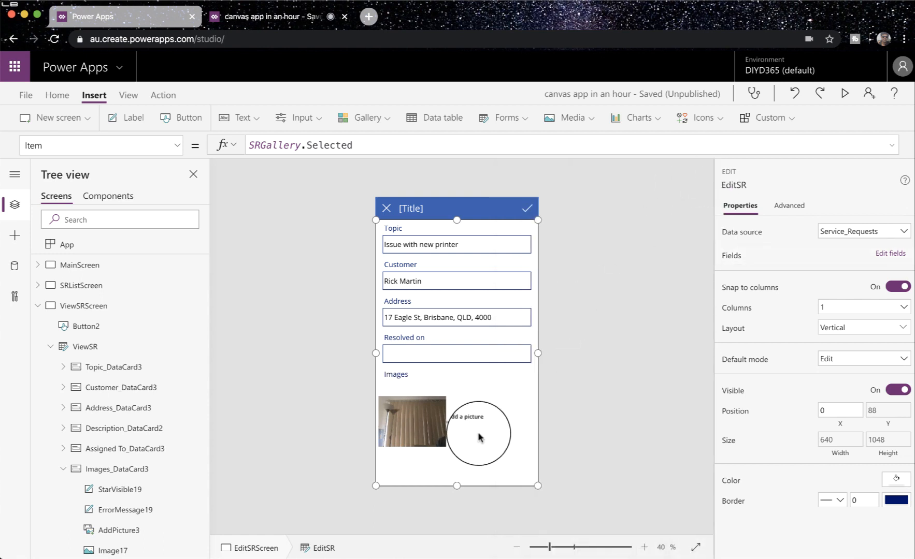
Narrow the Images card's add-picture control to a width of 330 at X 280, clear of the camera.
click(467, 421)
click(469, 416)
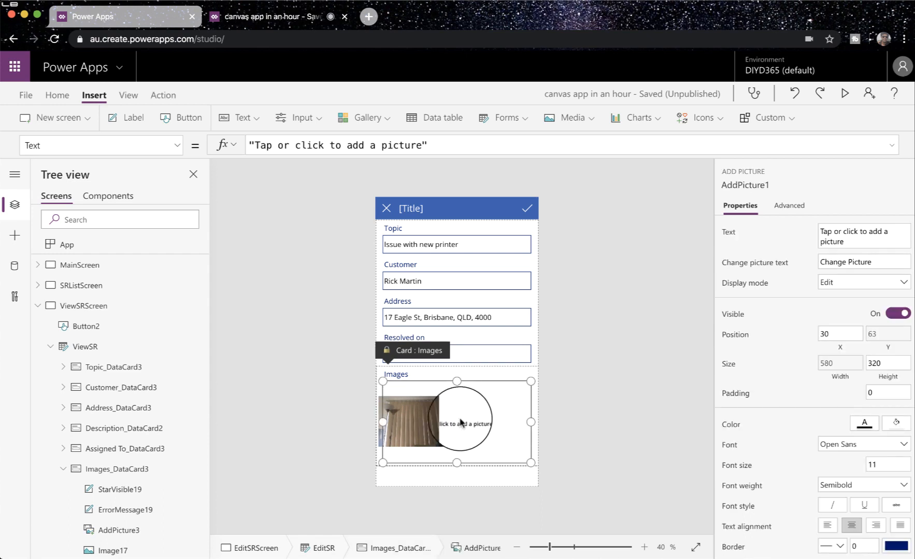
drag(382, 422, 446, 422)
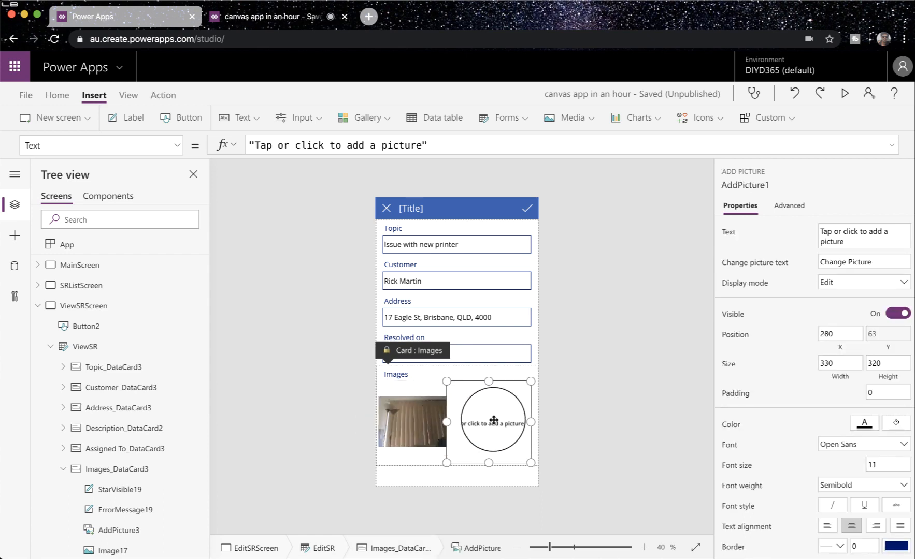
Inspect the Image formula of Image17 on ViewSRScreen, and select the Images card containing it.
scroll(131, 506, down, 2)
click(123, 510)
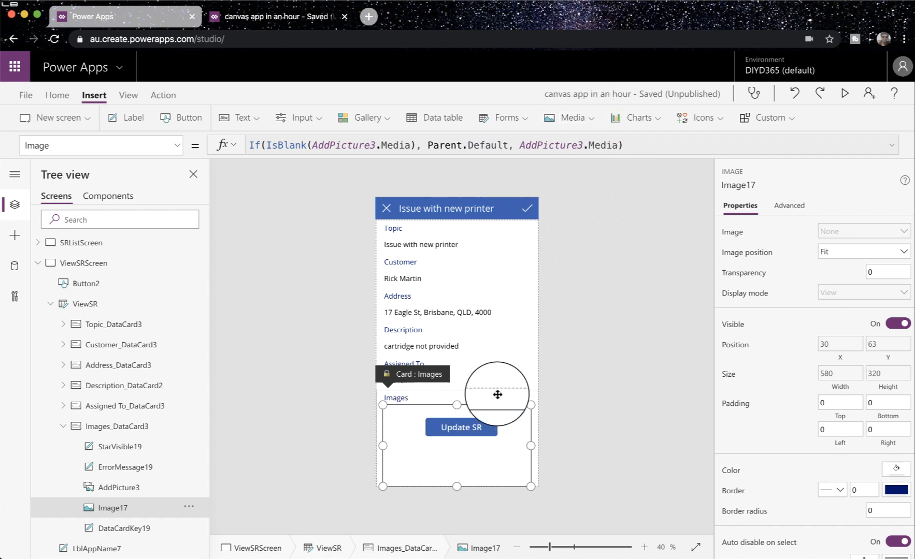
click(585, 412)
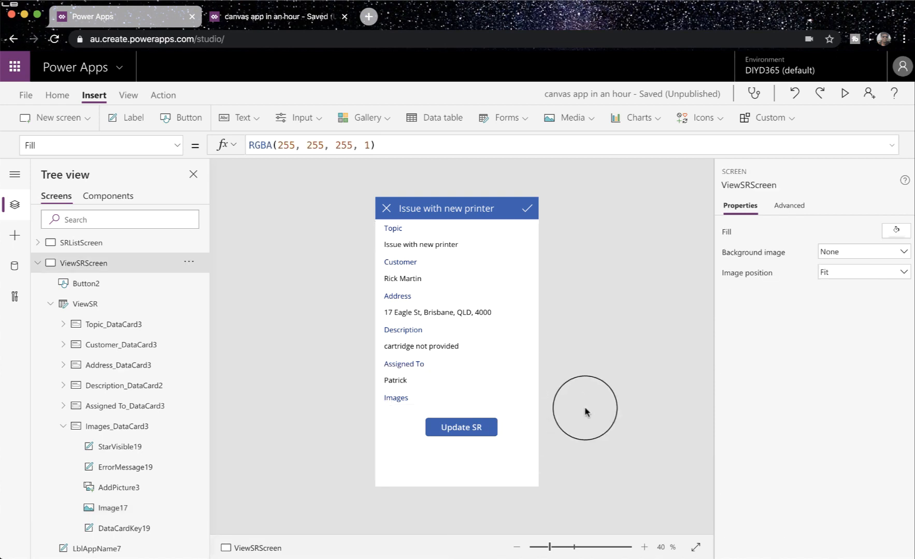
click(456, 456)
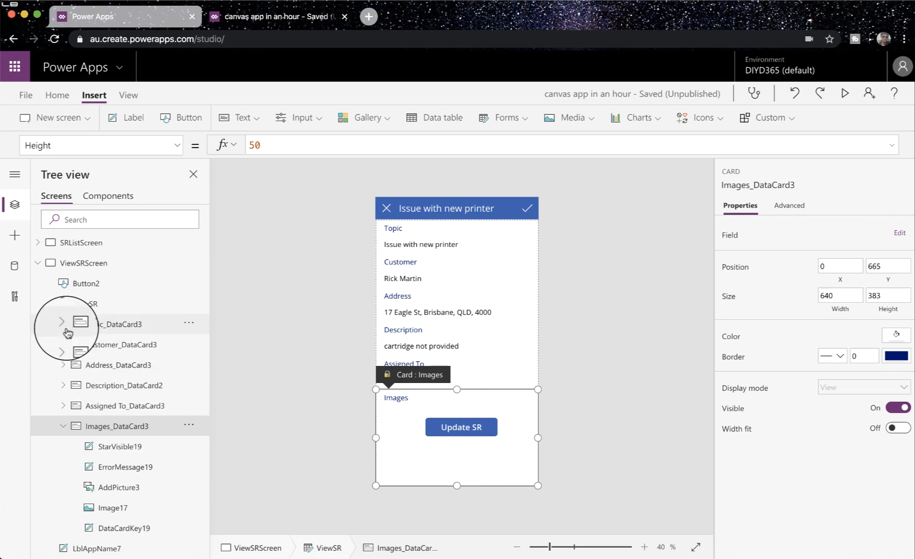
Select Image2 in the EditSR form's Images card and unlock the card so its properties can be changed.
scroll(68, 332, down, 10)
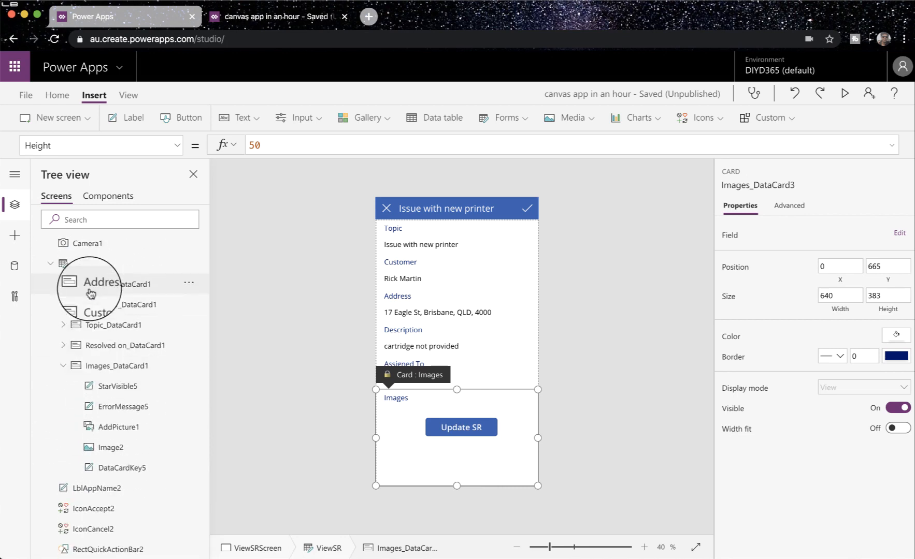
click(81, 265)
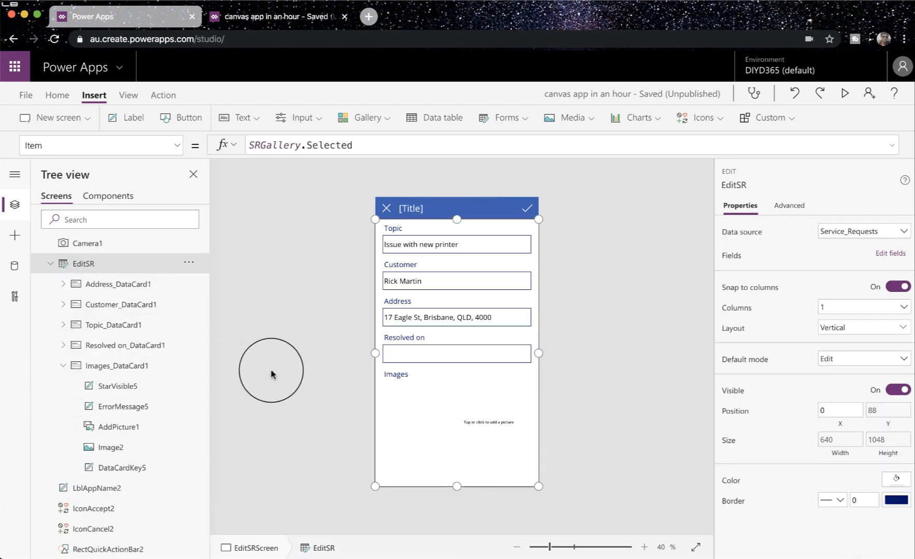
click(481, 423)
click(484, 421)
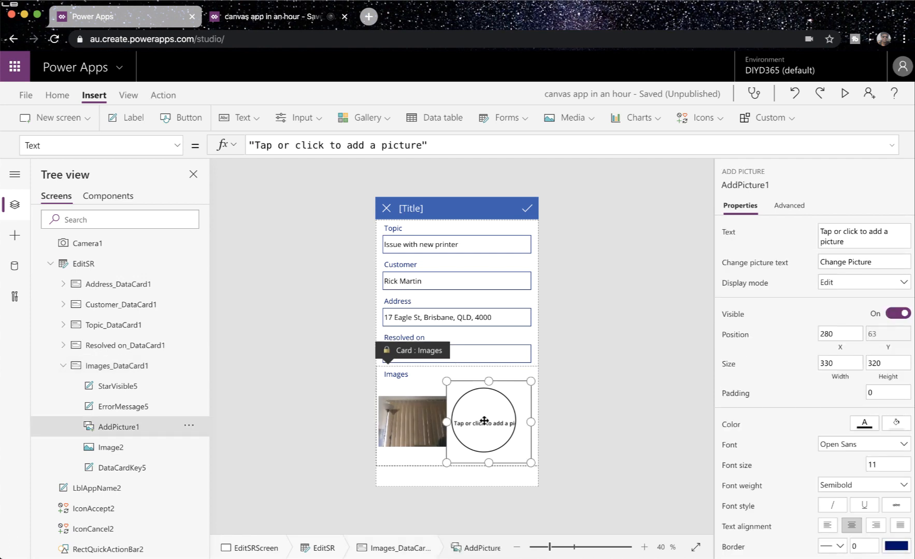
click(113, 453)
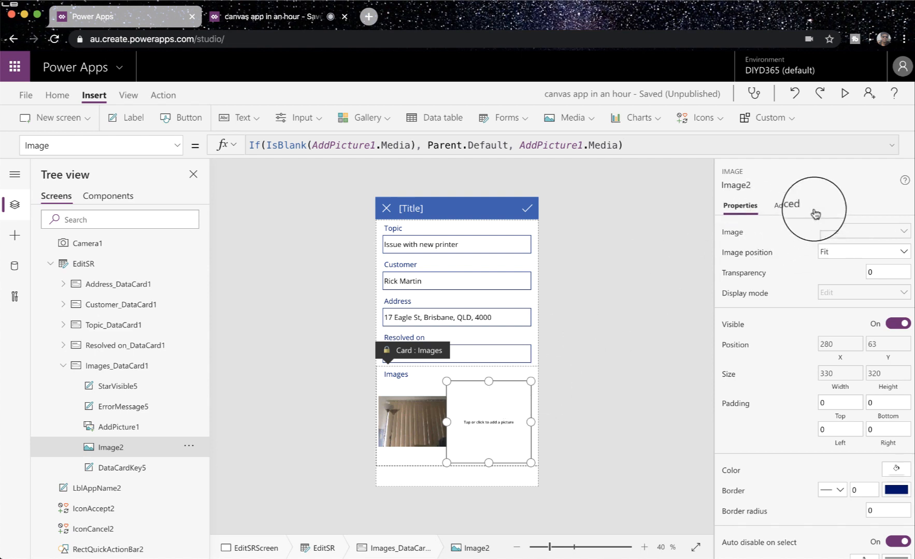
click(797, 209)
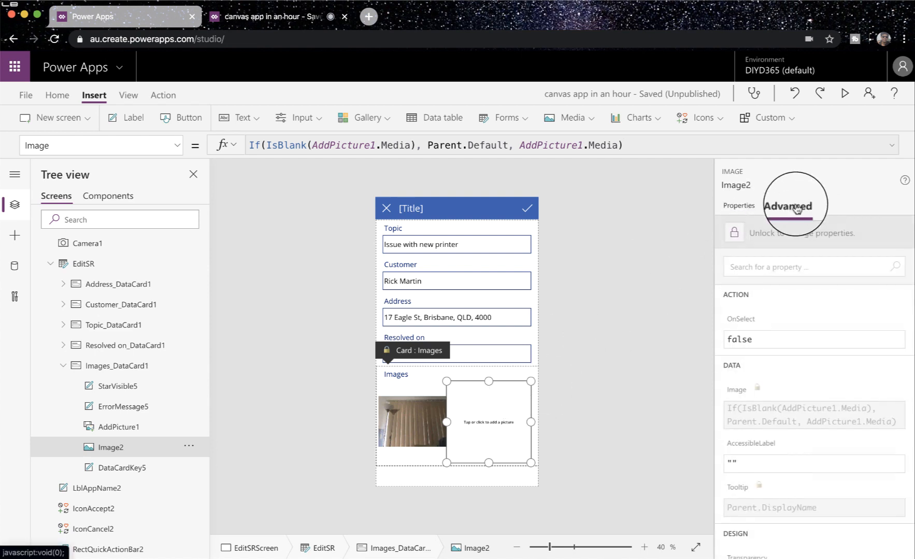
click(796, 241)
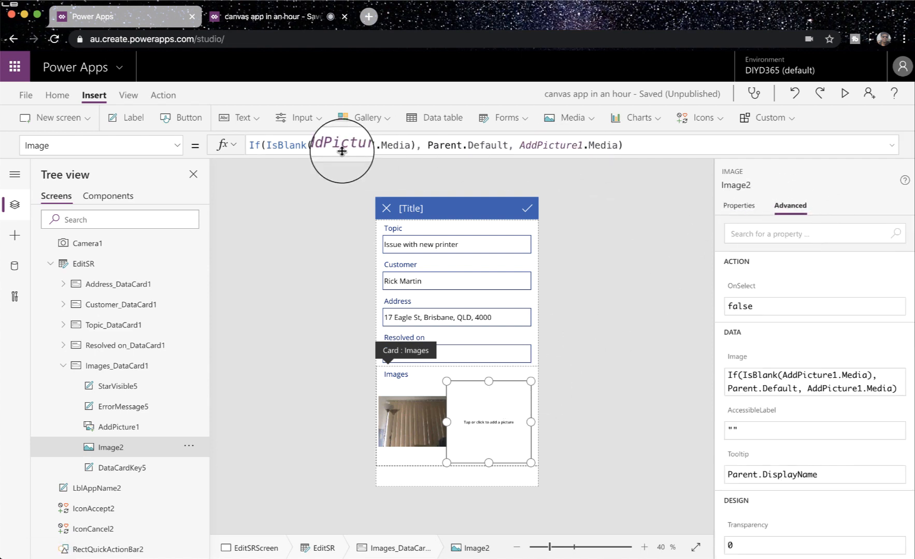
Replace AddPicture1.Media with Camera1.Photo inside the IsBlank test of Image2's Image formula.
double_click(386, 145)
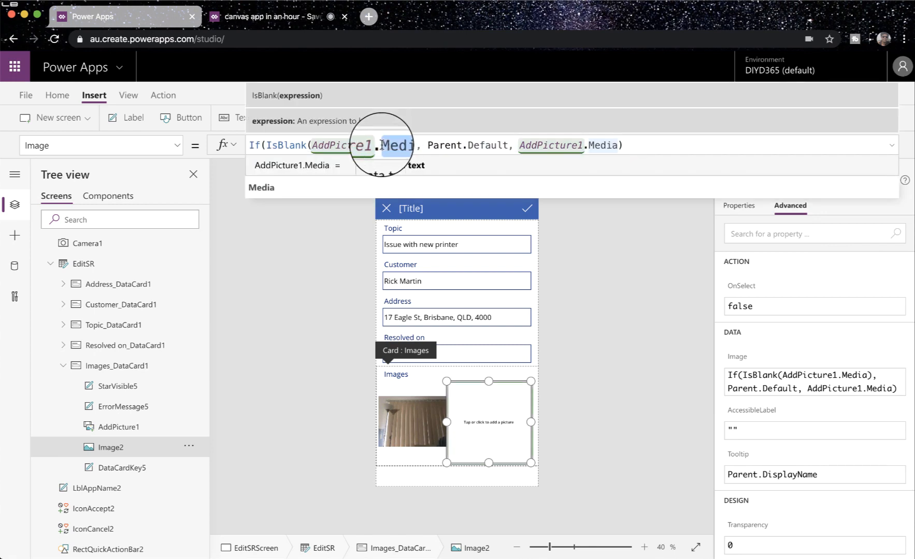
click(413, 145)
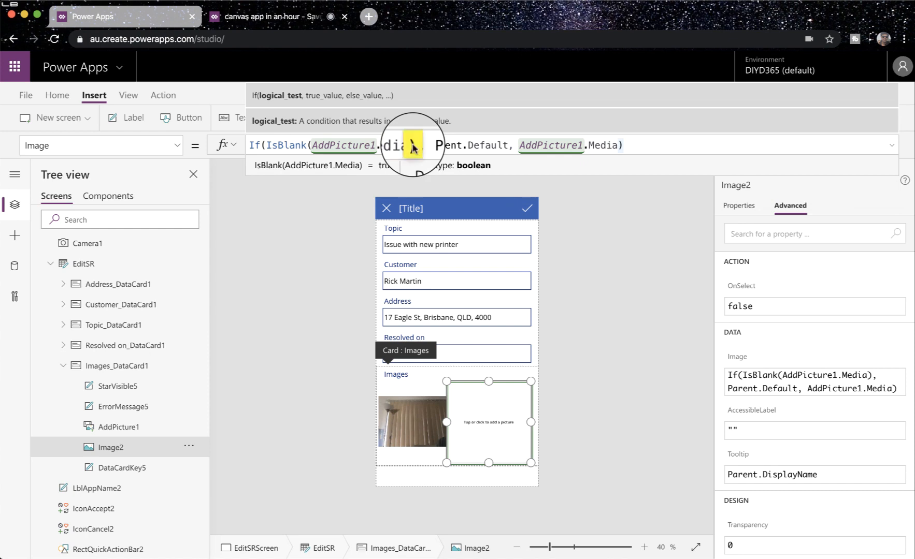
click(413, 146)
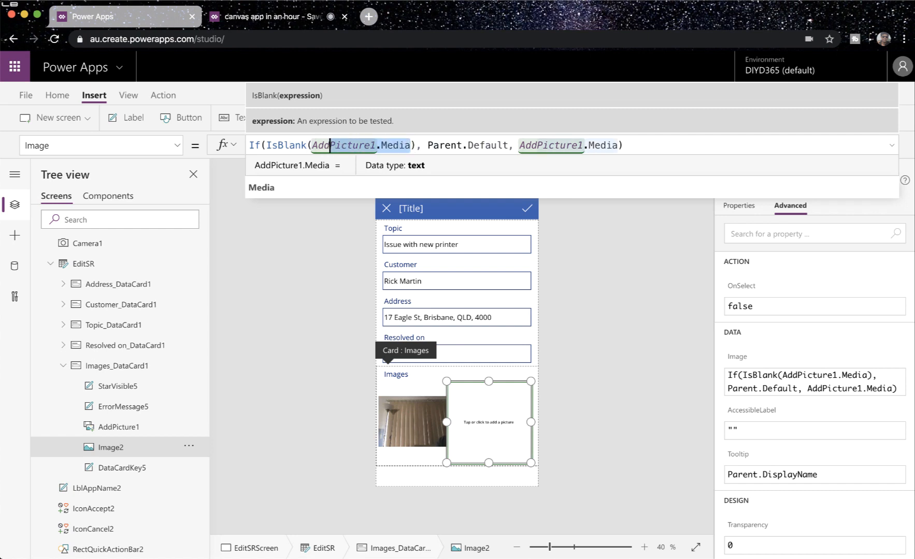
text(came)
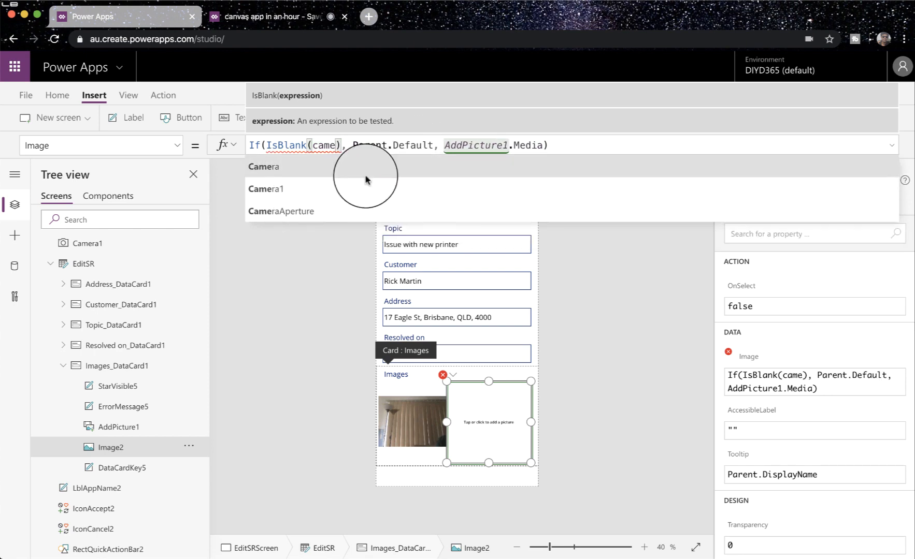
click(369, 185)
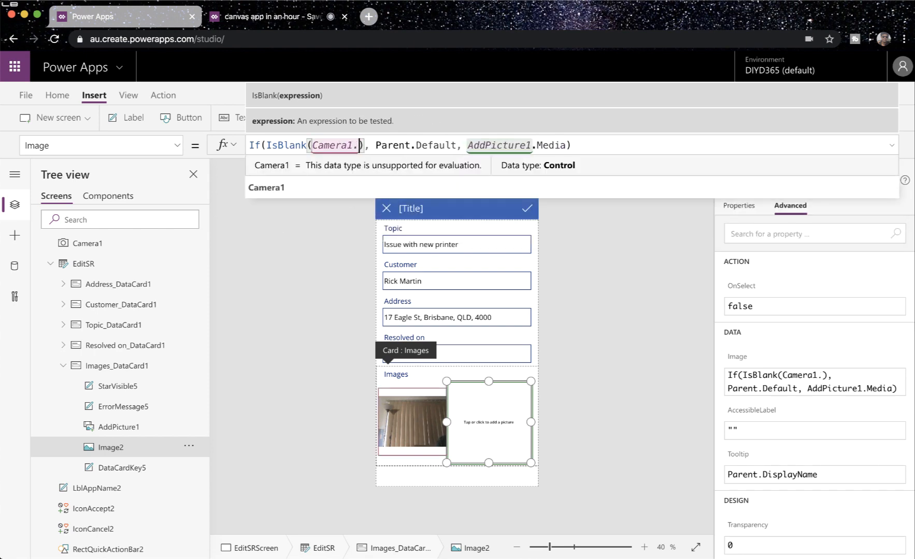
text(.P)
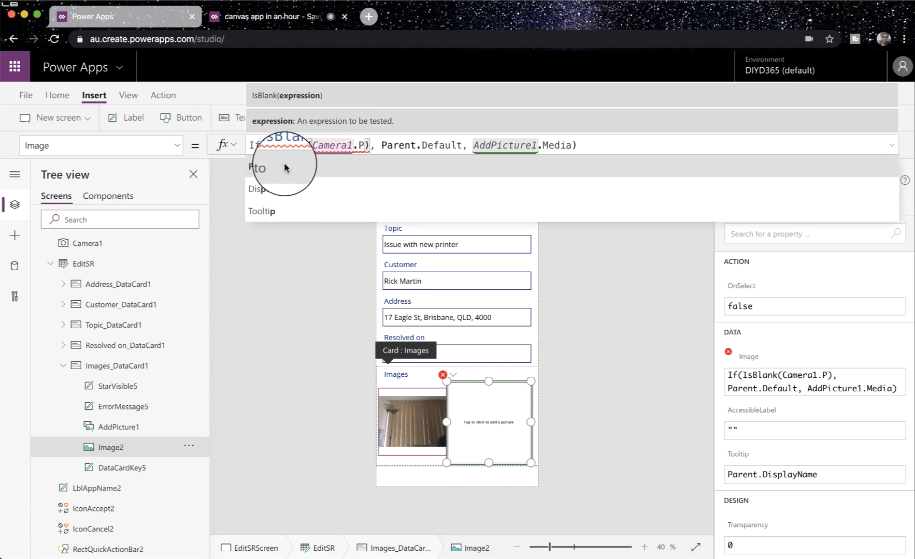
click(257, 167)
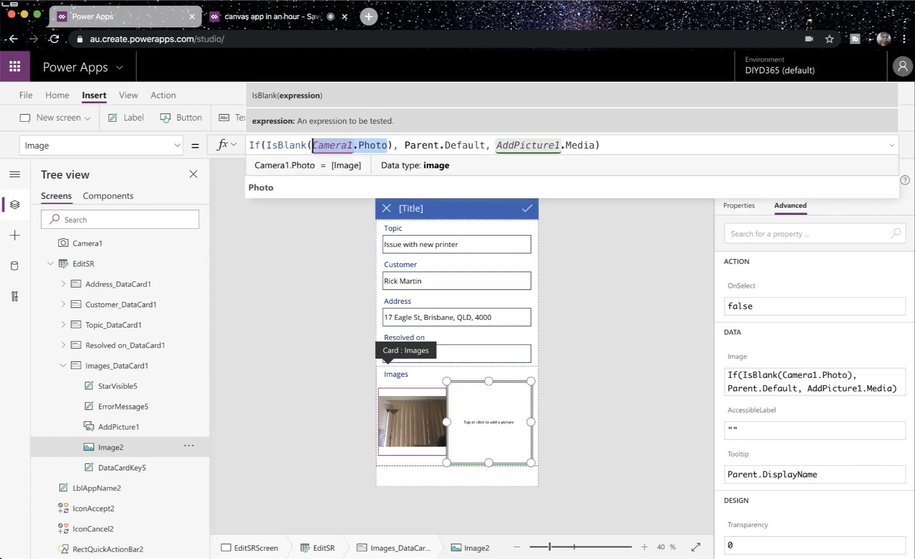
Replace the else value of Image2's Image formula with Camera1.Photo.
double_click(545, 149)
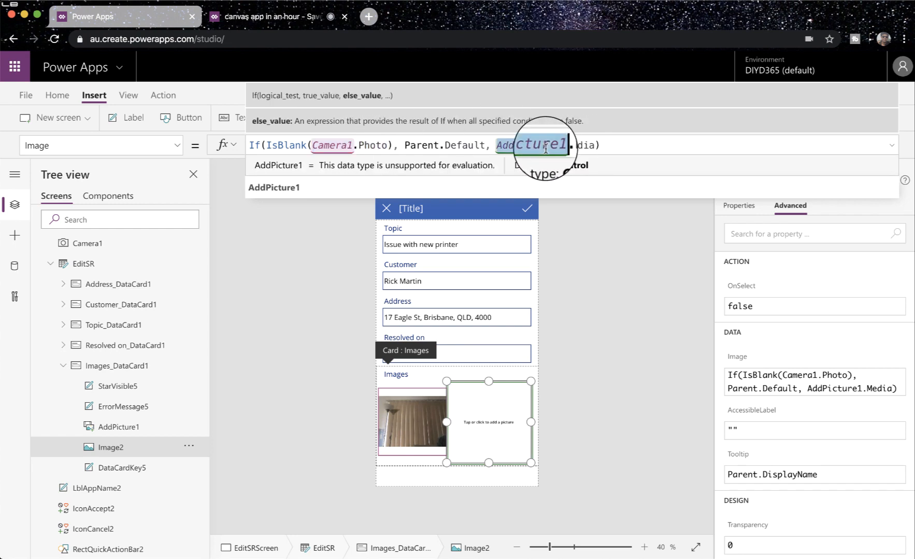
key(BackSpace)
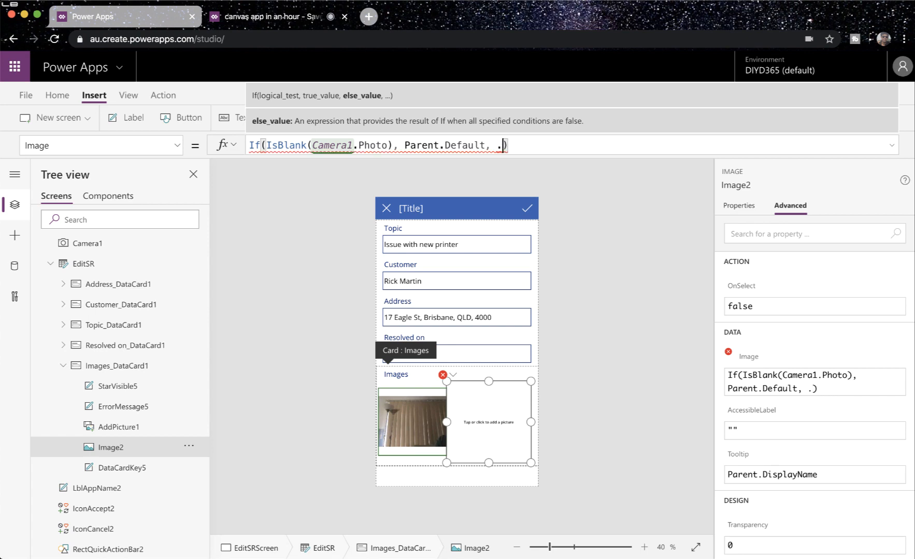
text(Camera1.Photo)
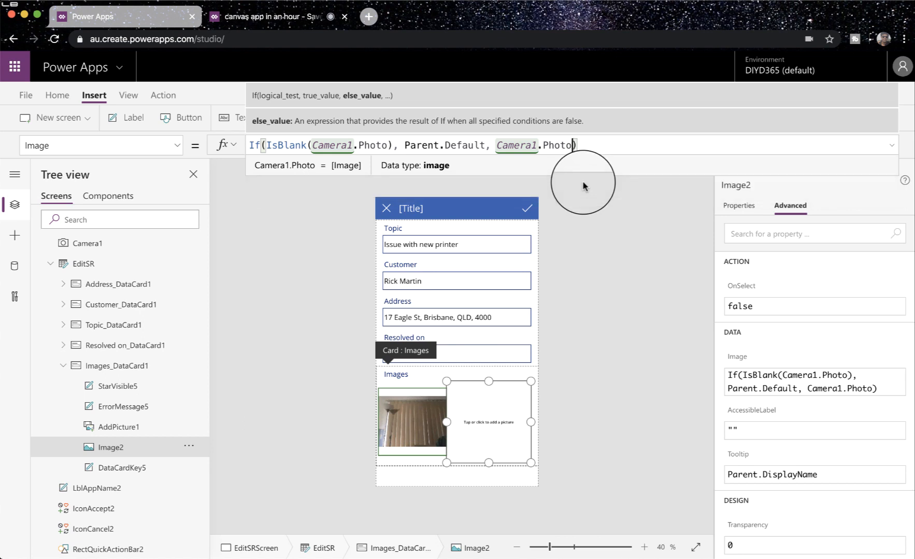
click(614, 255)
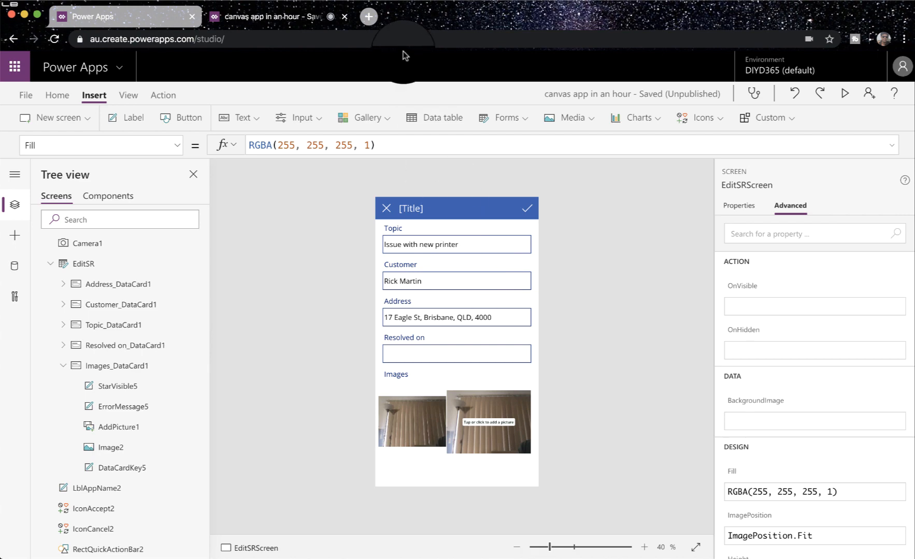
Open the Office 365 portal in a new browser tab and go to OneDrive.
click(368, 16)
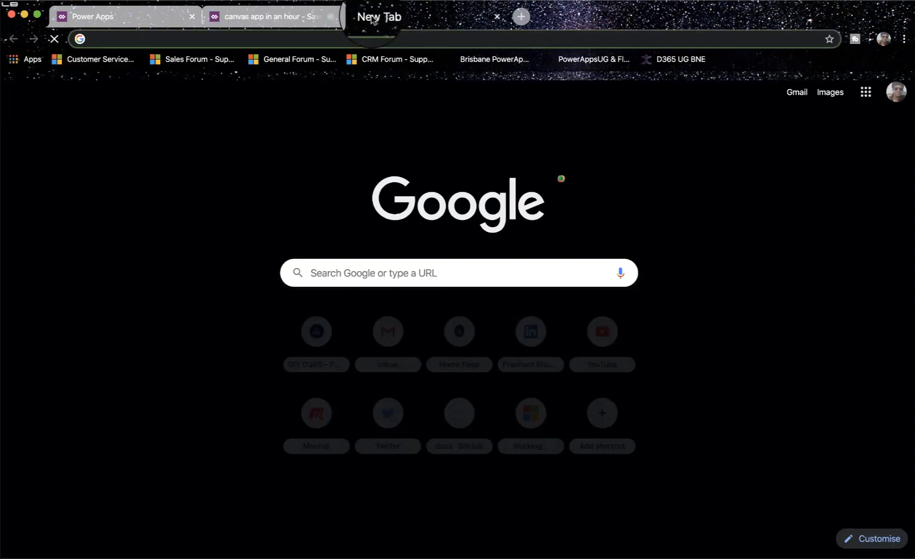
text(po)
key(Return)
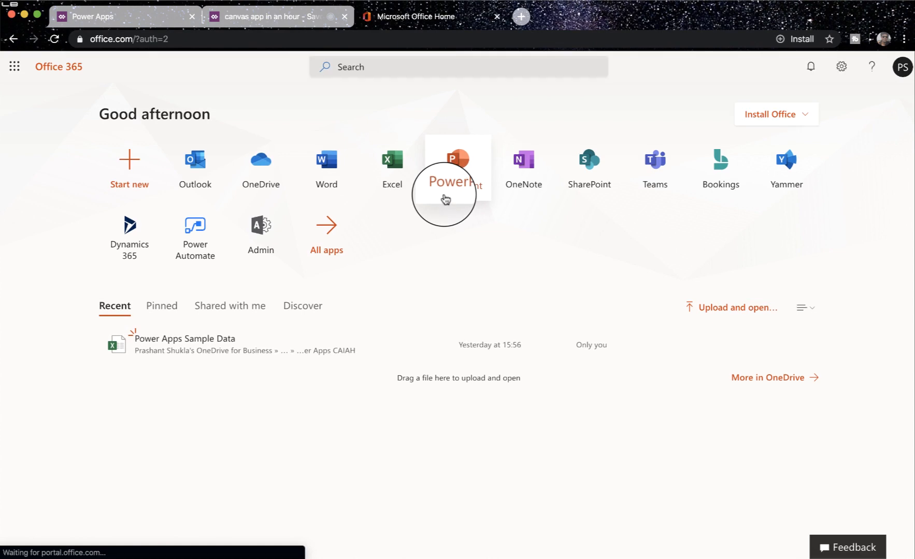
click(460, 143)
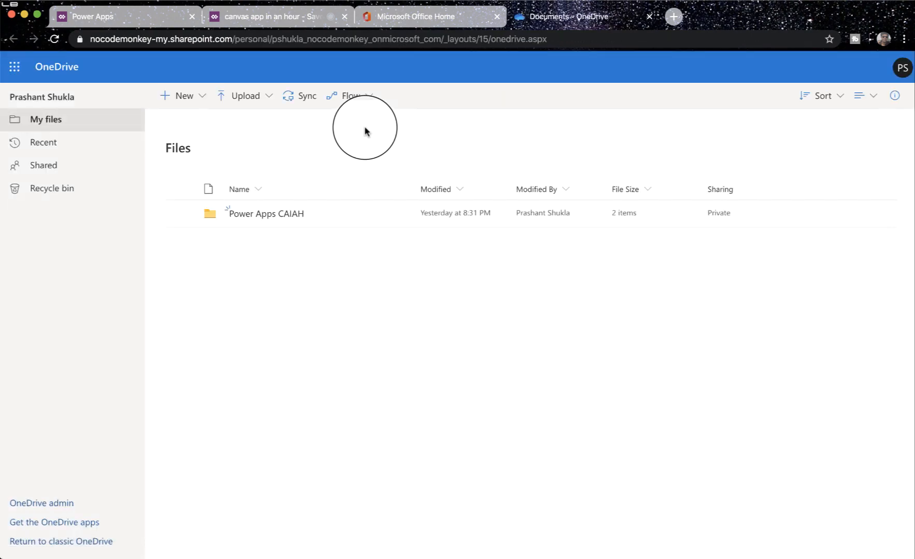
View the PNG stored in Power Apps CAIAH's Power Apps Sample Data_images folder, and close the preview.
click(267, 218)
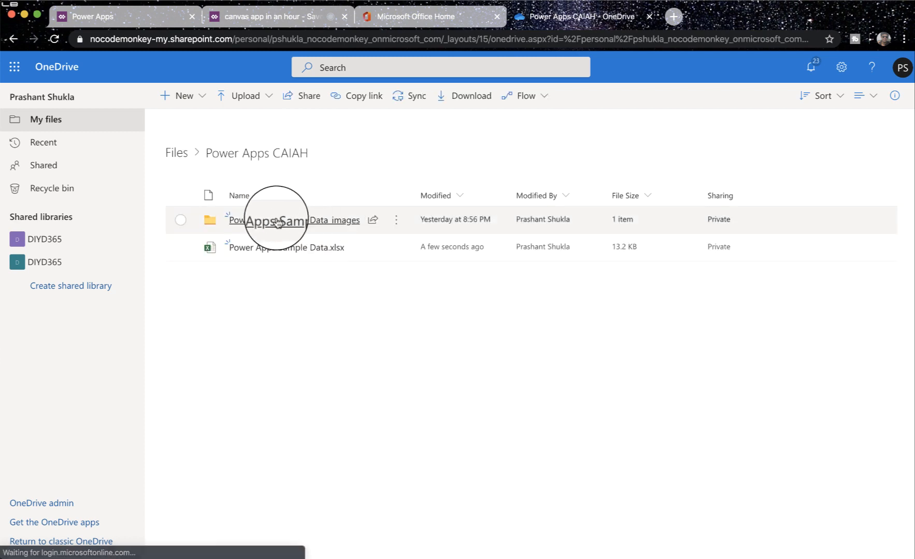
click(309, 222)
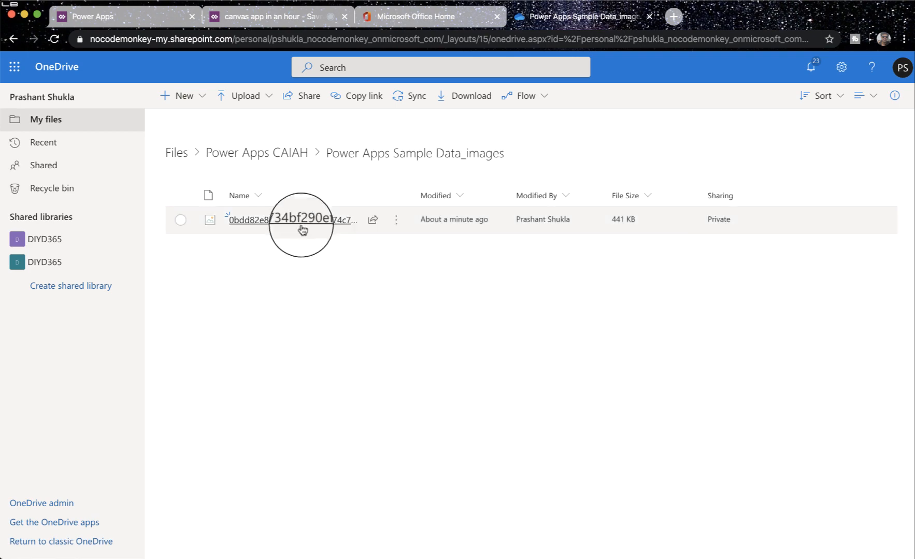
click(306, 223)
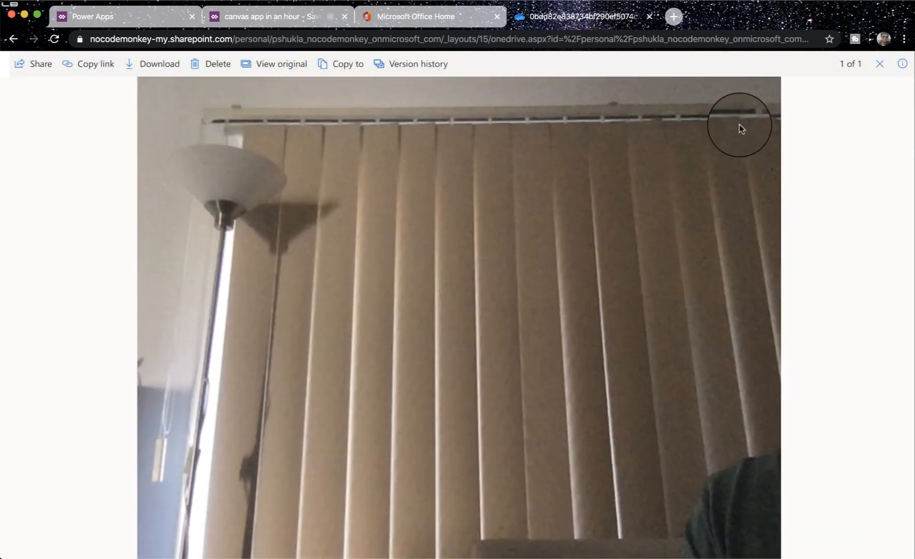
click(880, 64)
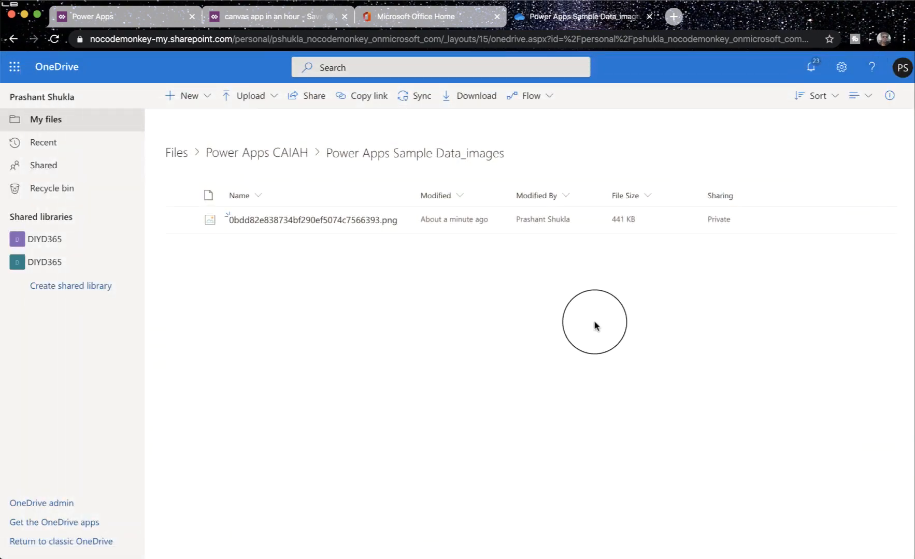
Open Power Apps Sample Data.xlsx from the Power Apps CAIAH folder and inspect the image path in cell H2.
click(267, 153)
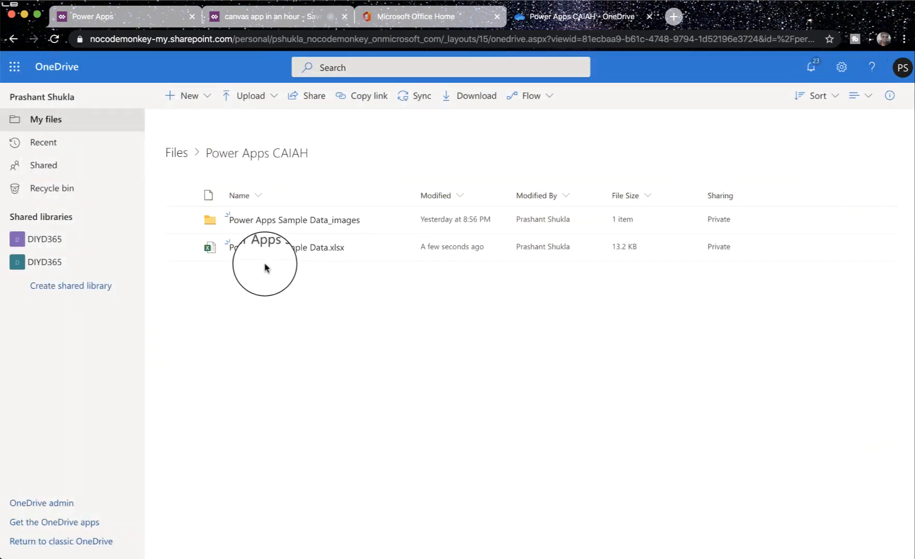
click(275, 247)
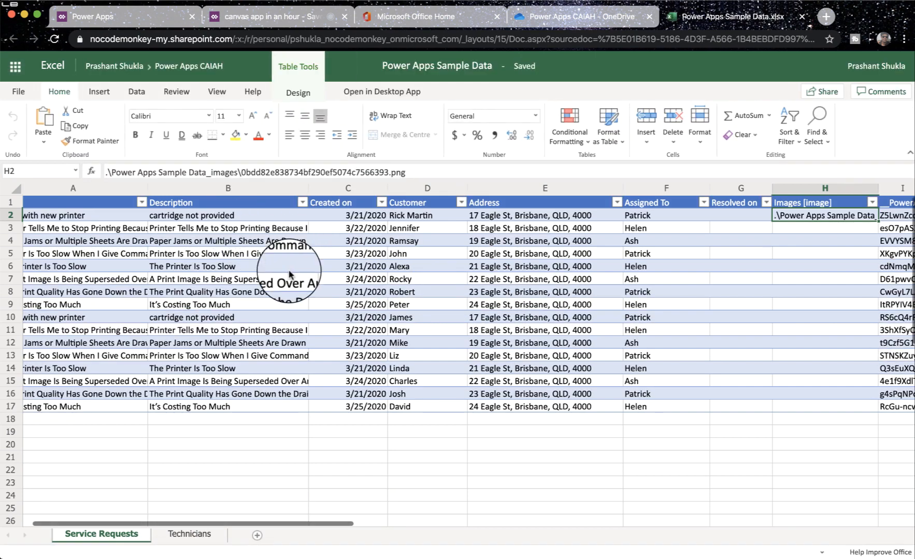
scroll(290, 275, left, 1)
scroll(290, 275, right, 7)
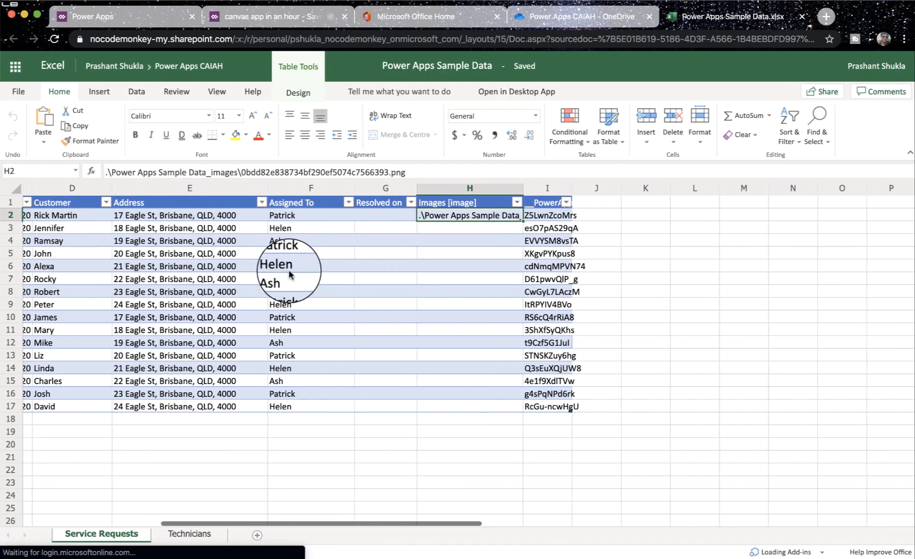
scroll(316, 259, right, 1)
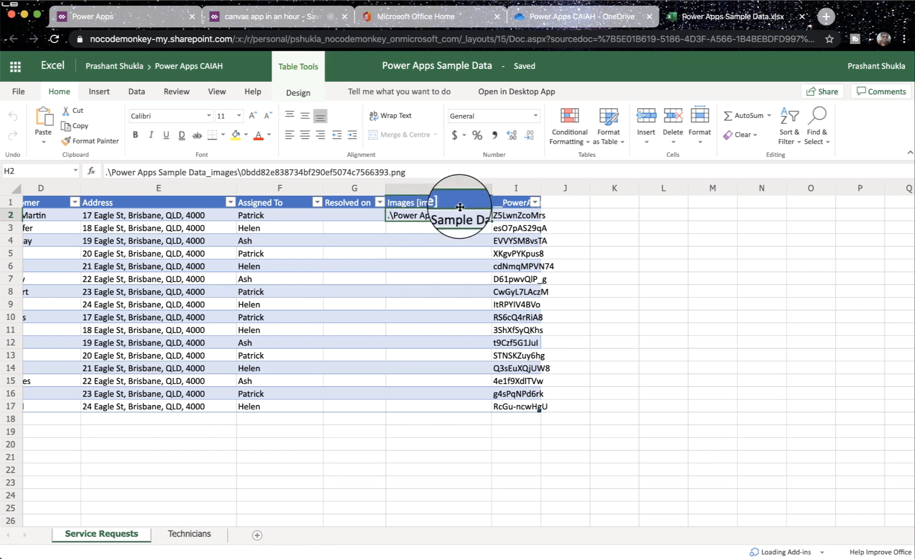
click(244, 172)
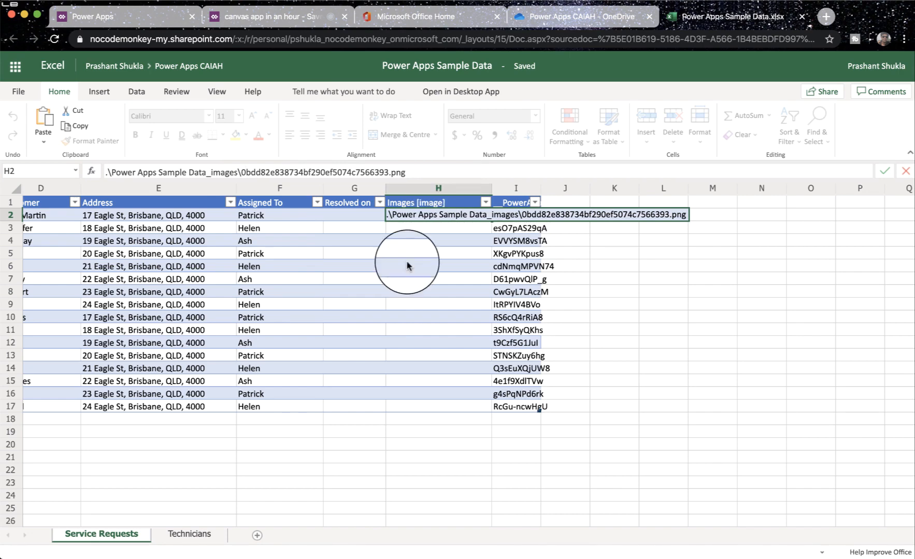
click(357, 215)
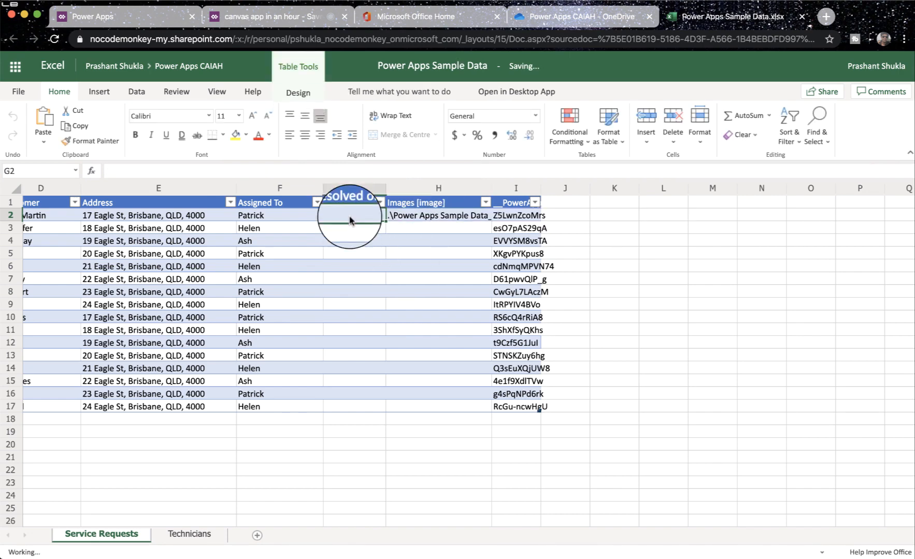
Switch to Power Apps Studio, look over the app's sharing options without adding anyone, and return to the studio.
click(268, 21)
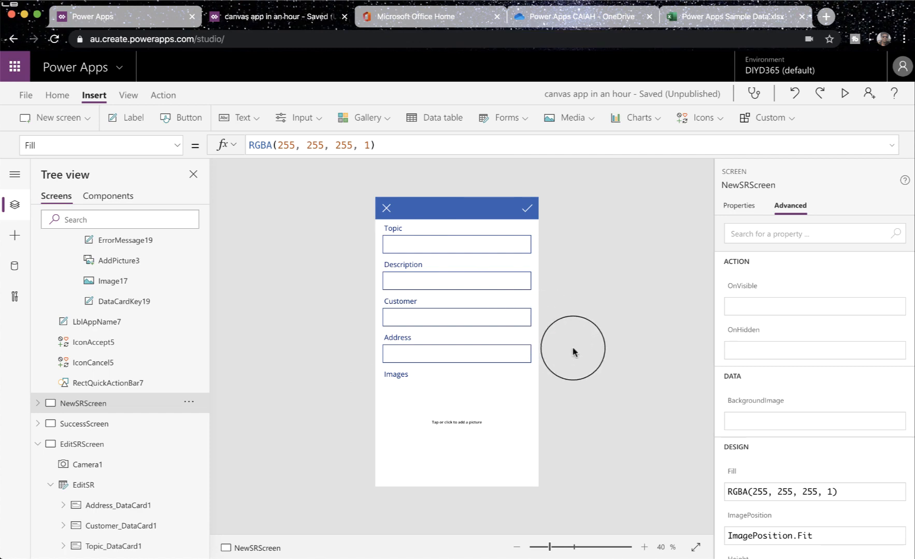
click(868, 99)
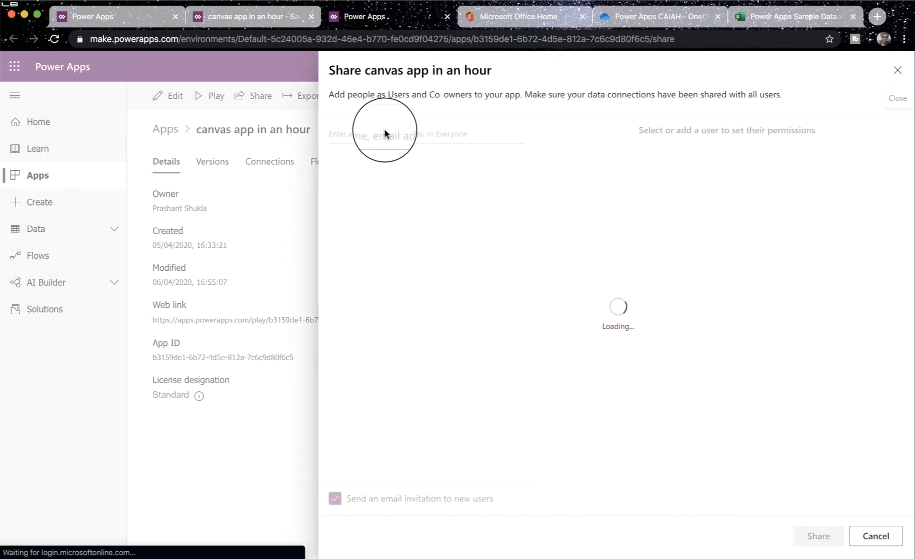
click(352, 135)
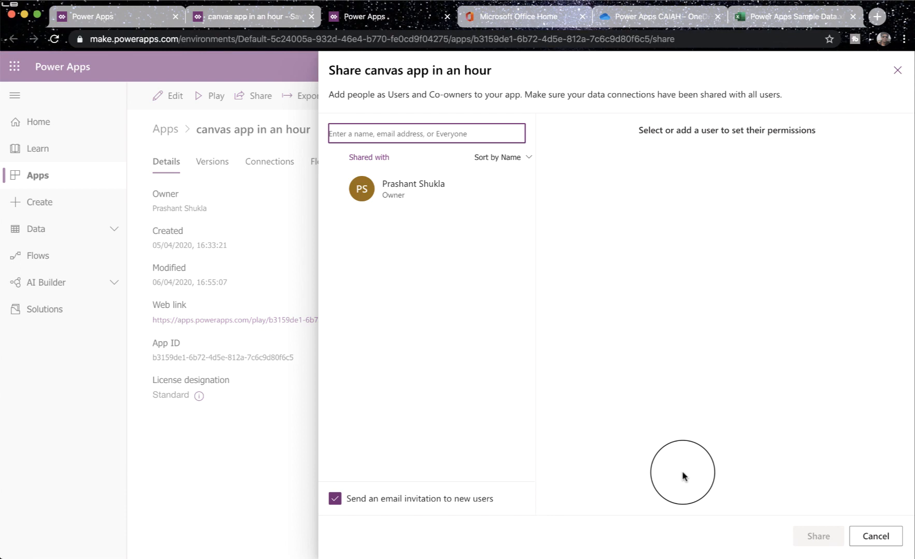
click(897, 71)
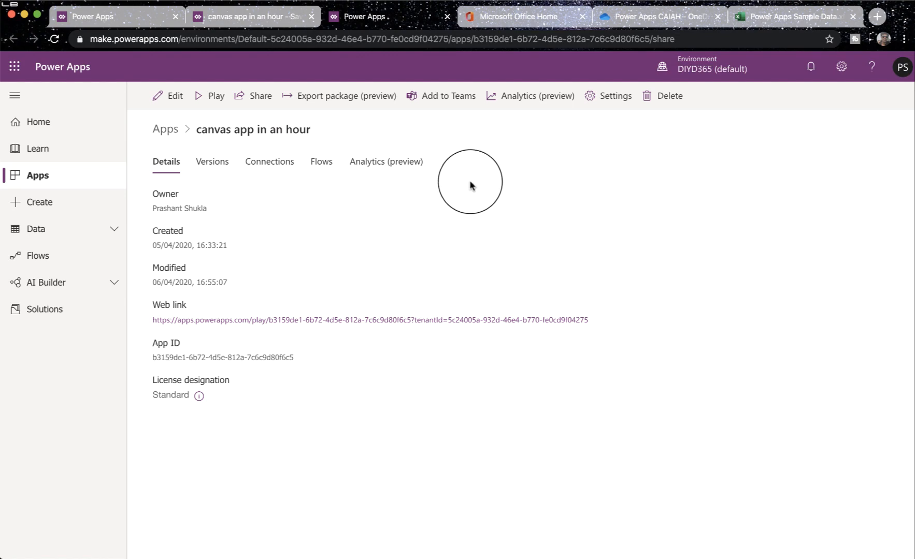
click(240, 19)
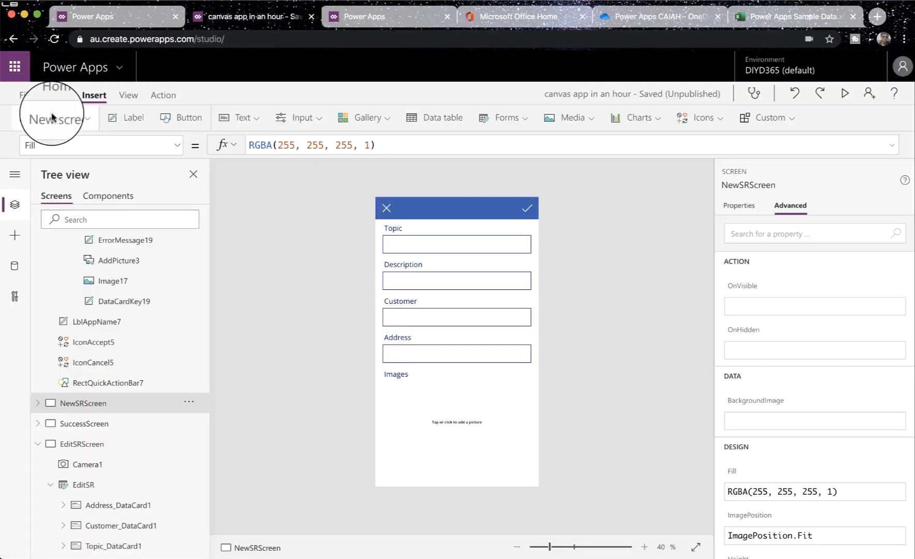
Save the canvas app in an hour app in Power Apps Studio without adding a version note.
click(25, 94)
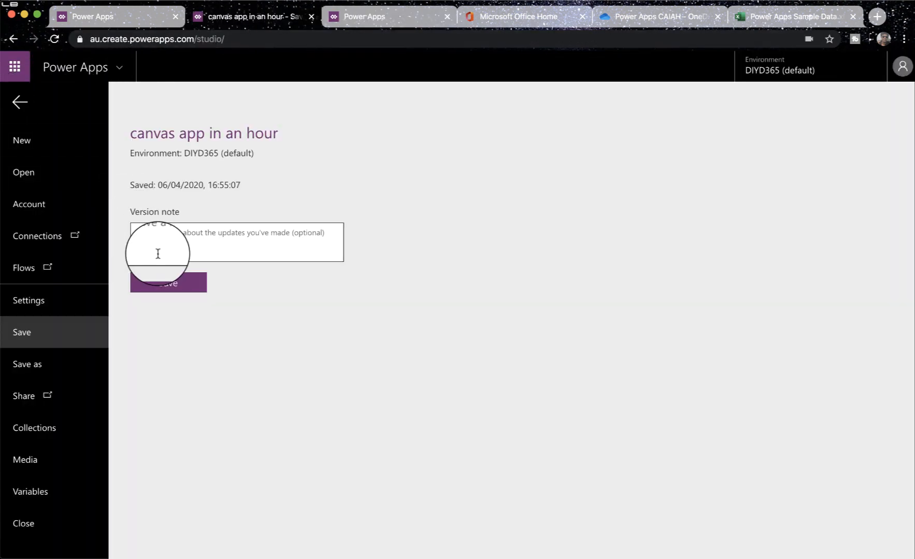
click(169, 285)
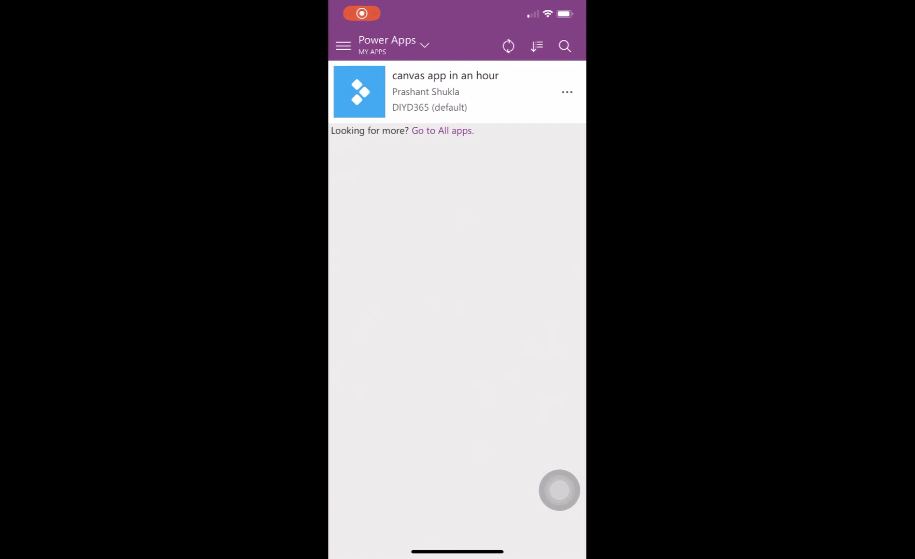
Switch to Power Apps on the phone, launch canvas app in an hour, allow camera access, and dismiss the gesture introduction.
click(445, 91)
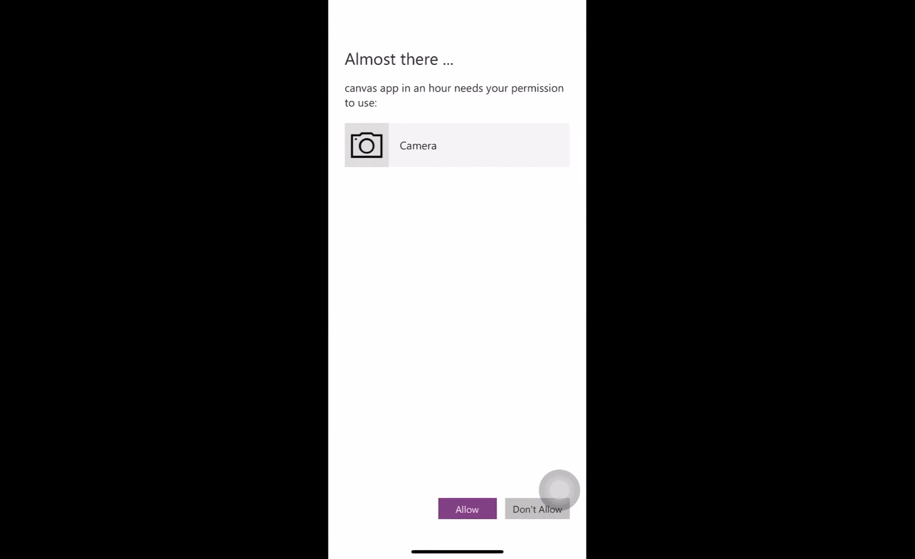
click(467, 509)
click(457, 374)
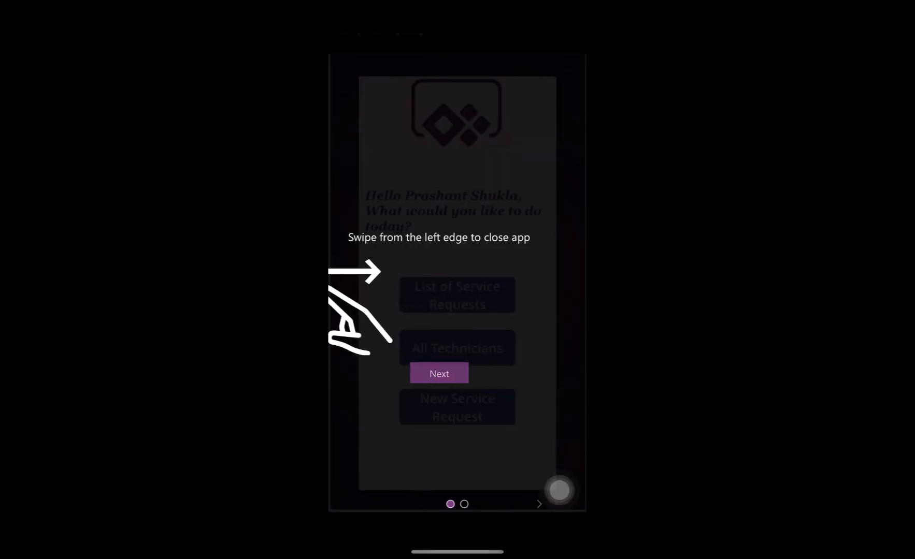
click(457, 373)
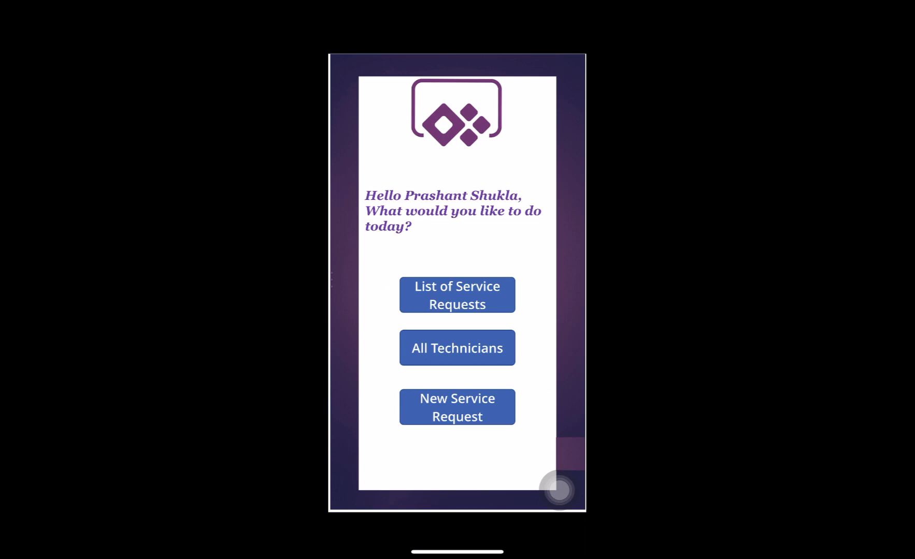
Open the Paper Jams or Multiple Sheets Are Drawn request from the service request list for updating.
click(456, 295)
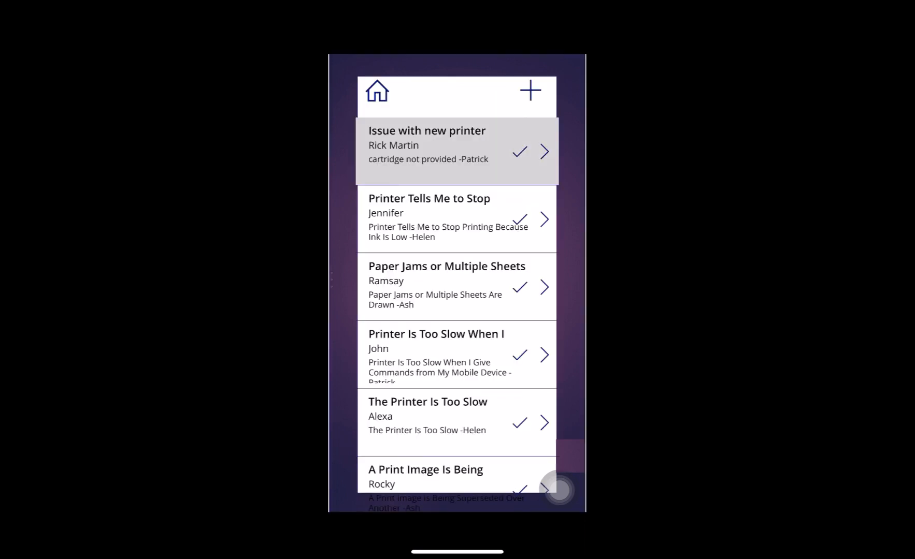
click(544, 288)
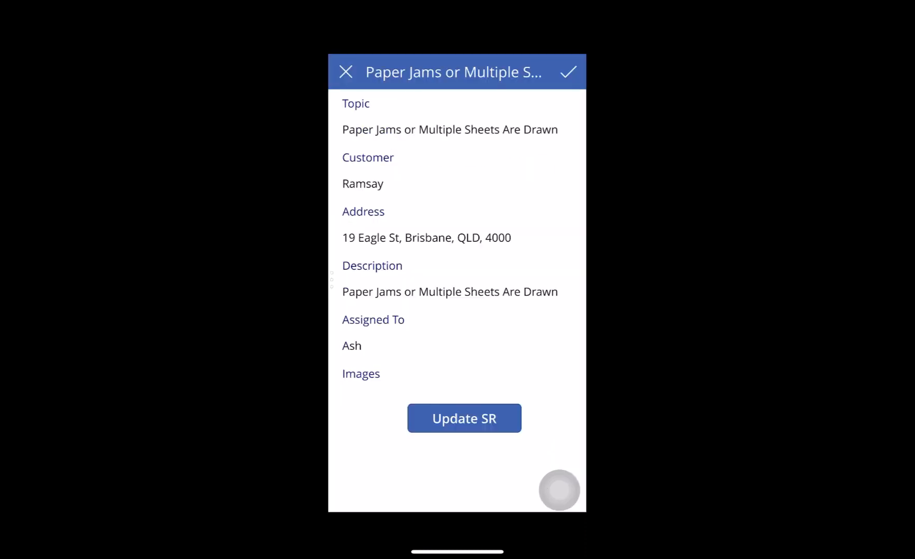
click(464, 419)
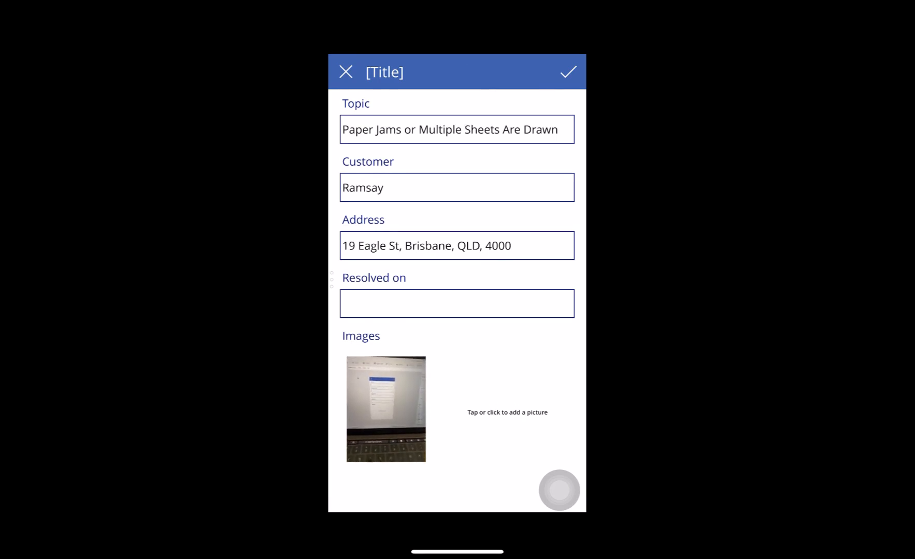
Capture a camera photo into the Images field, leave Resolved on empty, and try to submit the updated service request.
click(386, 409)
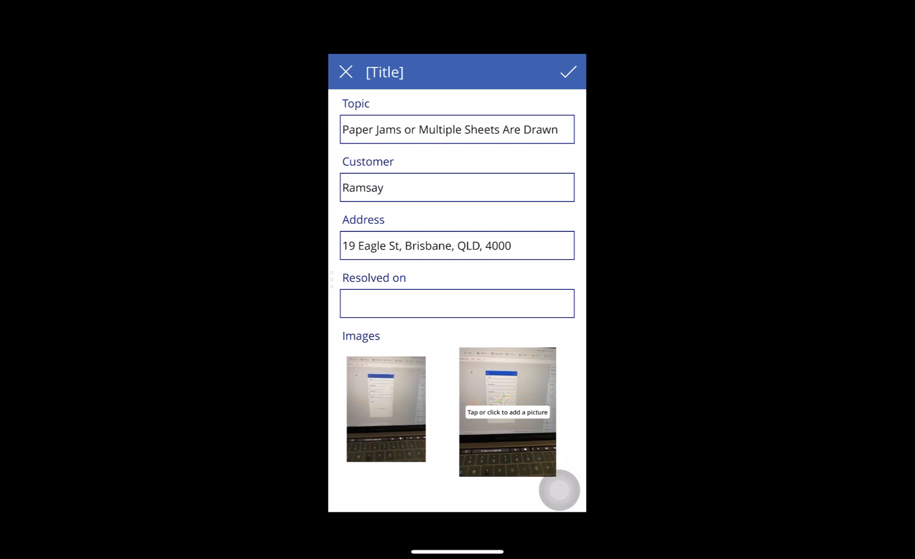
click(457, 304)
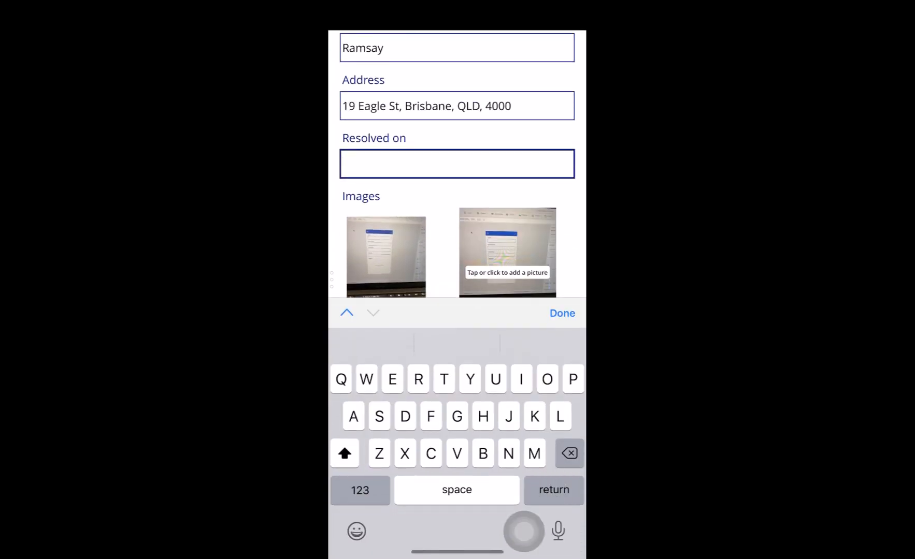
click(562, 313)
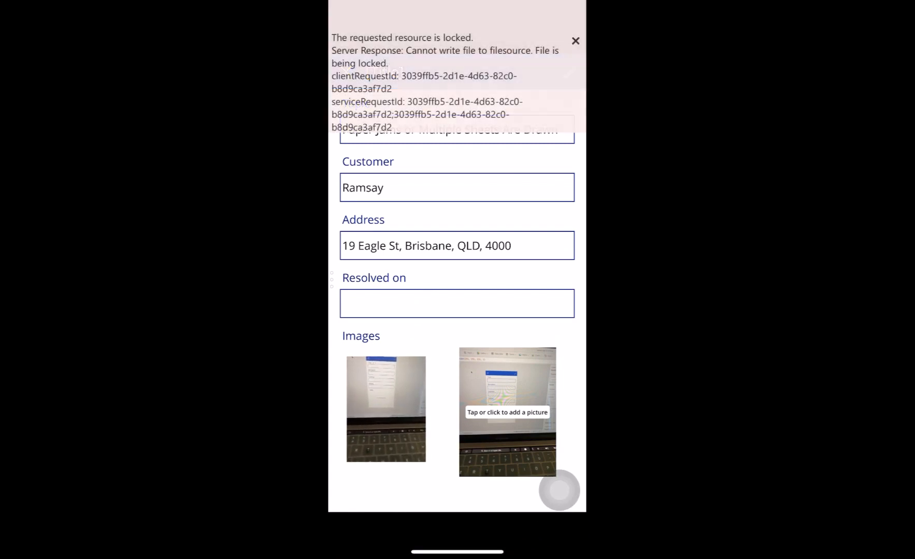
click(575, 40)
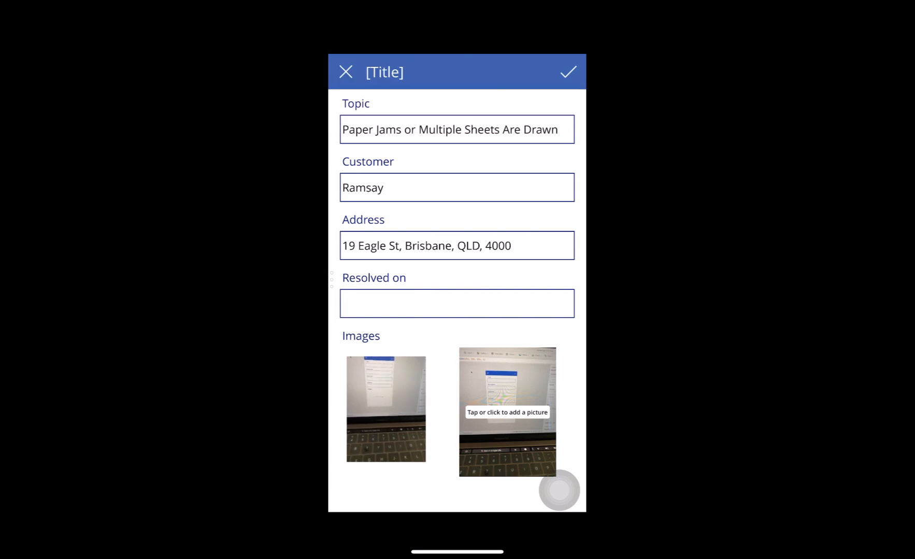